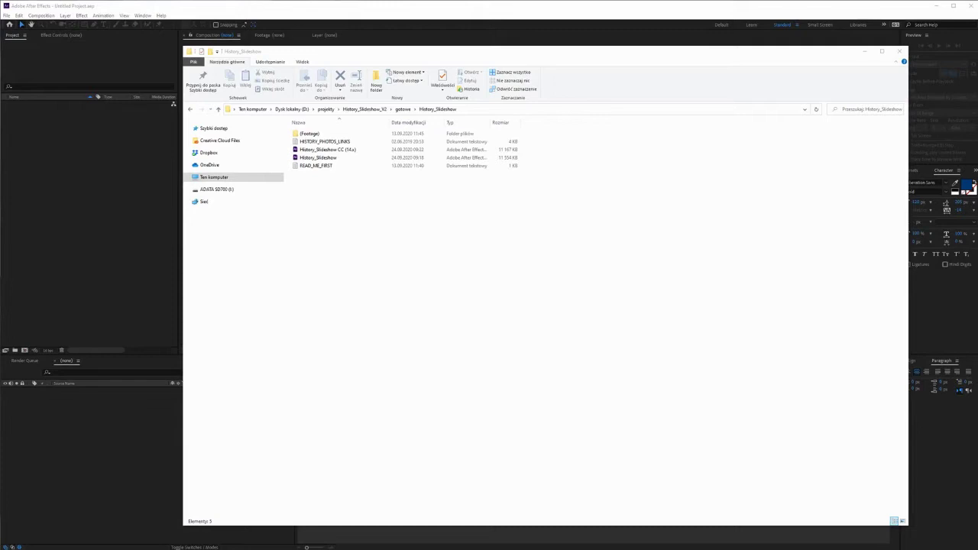
Step: Open READ_ME_FIRST and examine its audio and font links
double_click(325, 165)
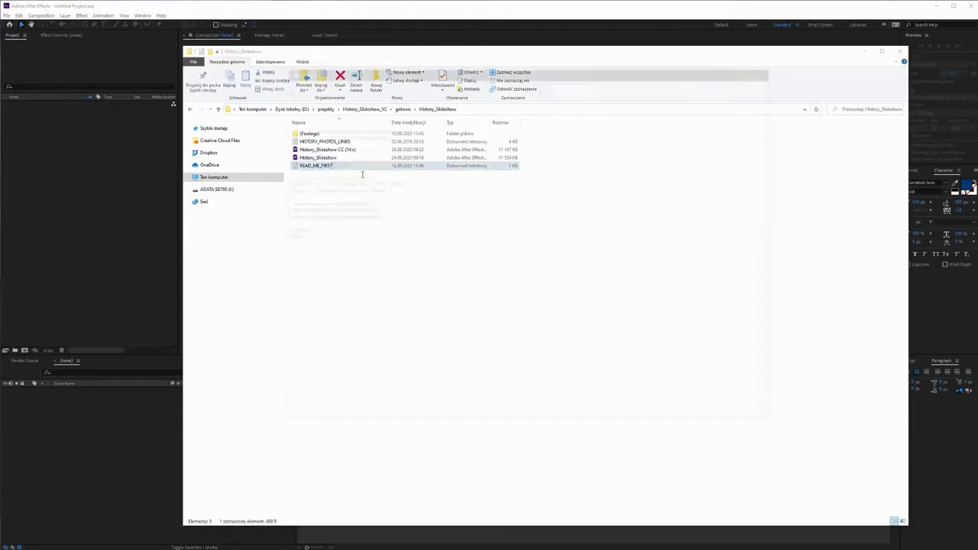
drag(548, 71, 650, 77)
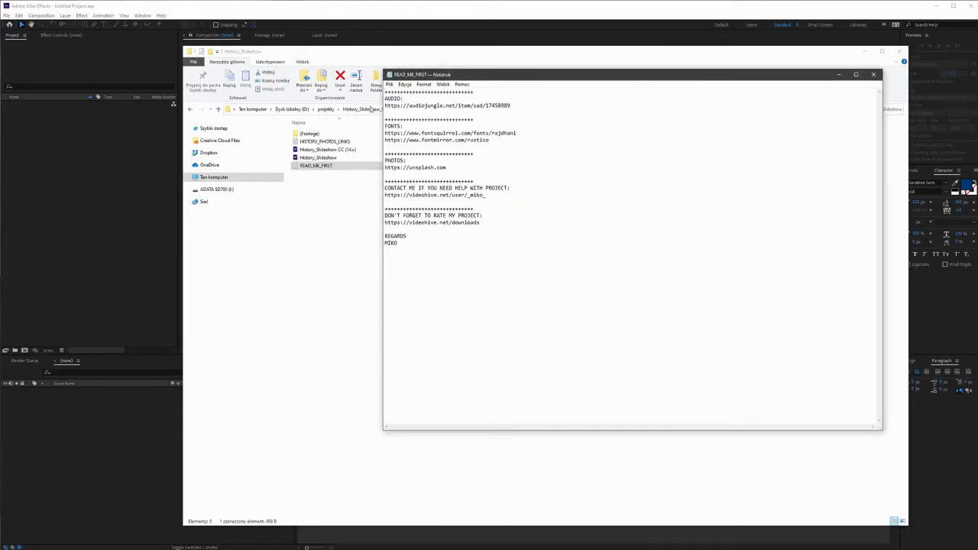
drag(385, 105, 523, 105)
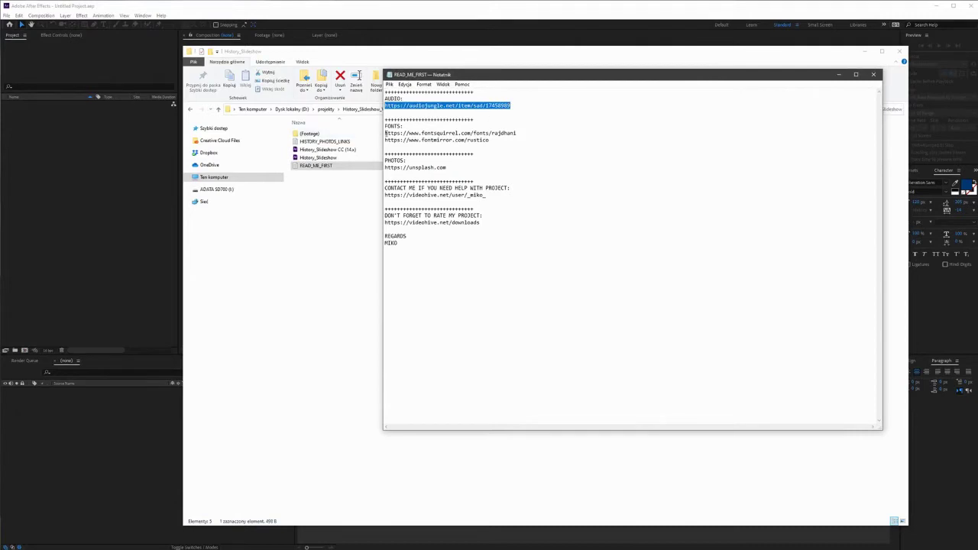
drag(385, 132, 516, 140)
click(503, 143)
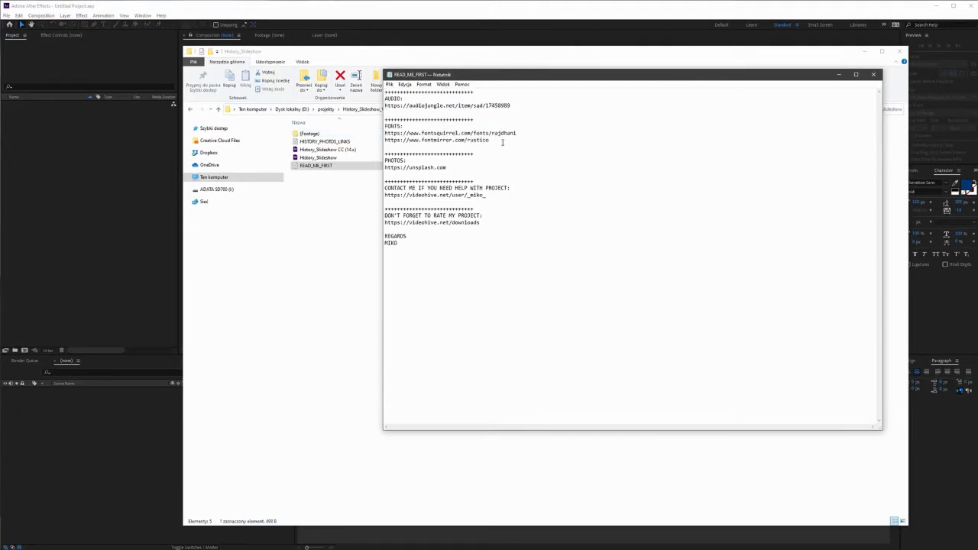
drag(385, 133, 496, 151)
click(498, 142)
drag(387, 133, 503, 142)
click(504, 142)
Step: Examine the photo, contact and rating links in the READ_ME_FIRST file and close it
drag(385, 167, 467, 170)
click(467, 169)
drag(385, 195, 486, 194)
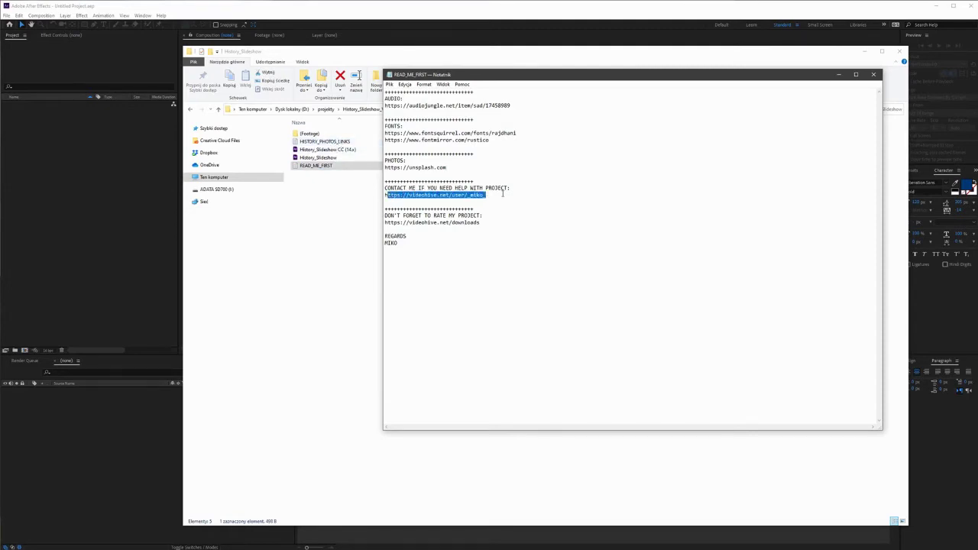
click(507, 198)
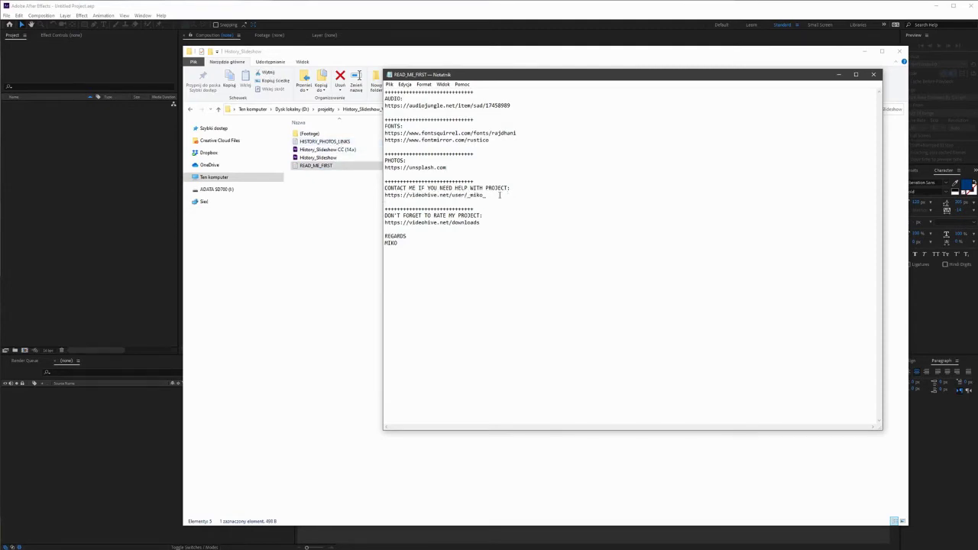
drag(385, 223, 512, 224)
click(512, 225)
click(874, 74)
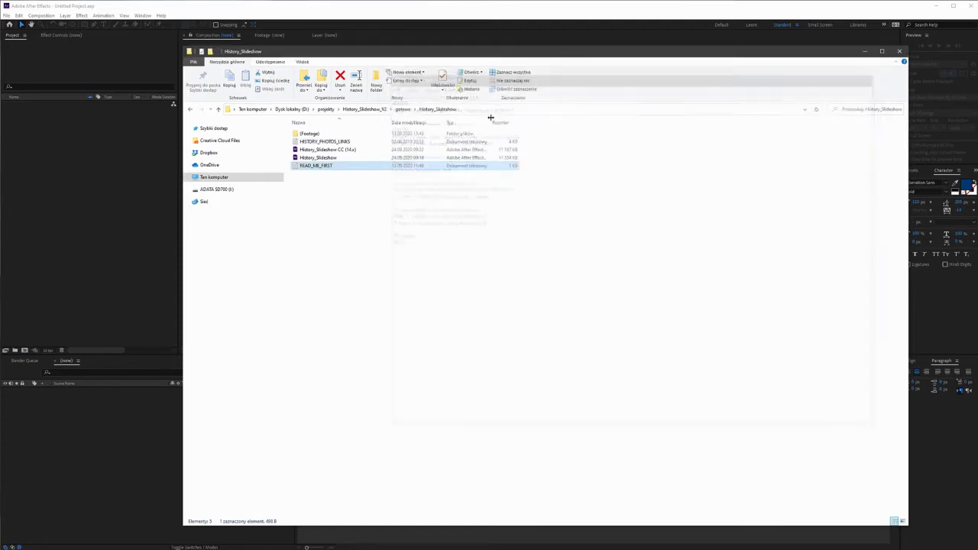
Step: Open HISTORY_PHOTOS_LINKS to examine the historical photo source links, and close the file
double_click(324, 141)
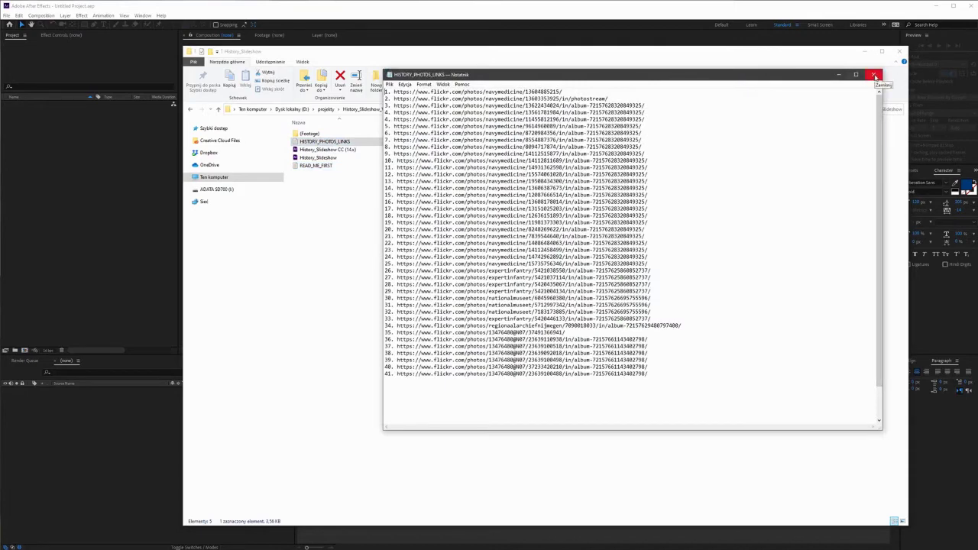
click(875, 76)
click(432, 204)
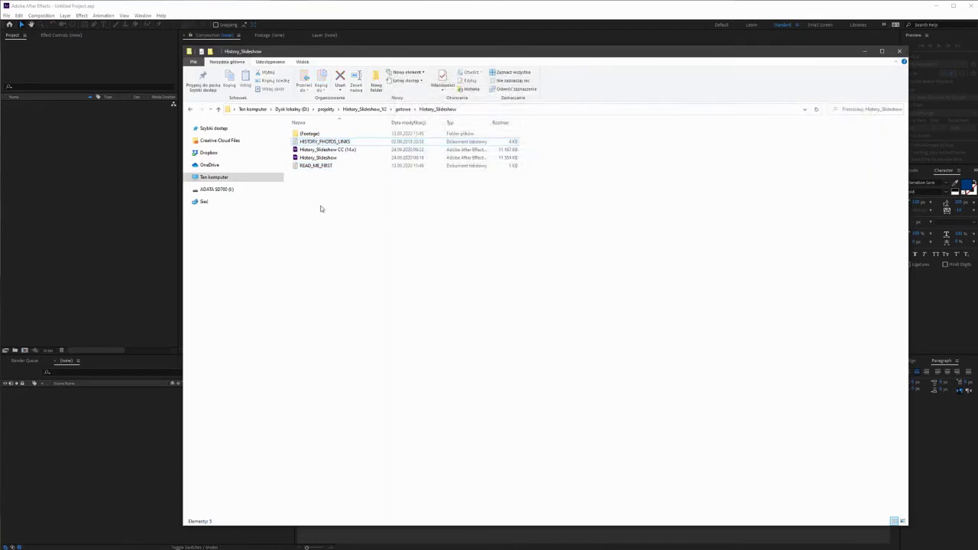
Step: Open the History_Slideshow project file with Adobe After Effects CC 2019
right_click(328, 161)
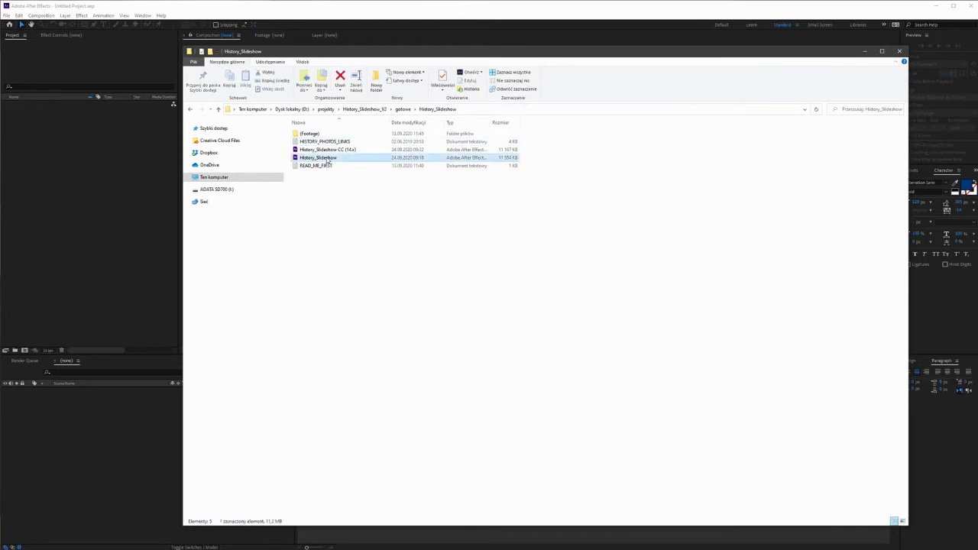
mouse_move(395, 241)
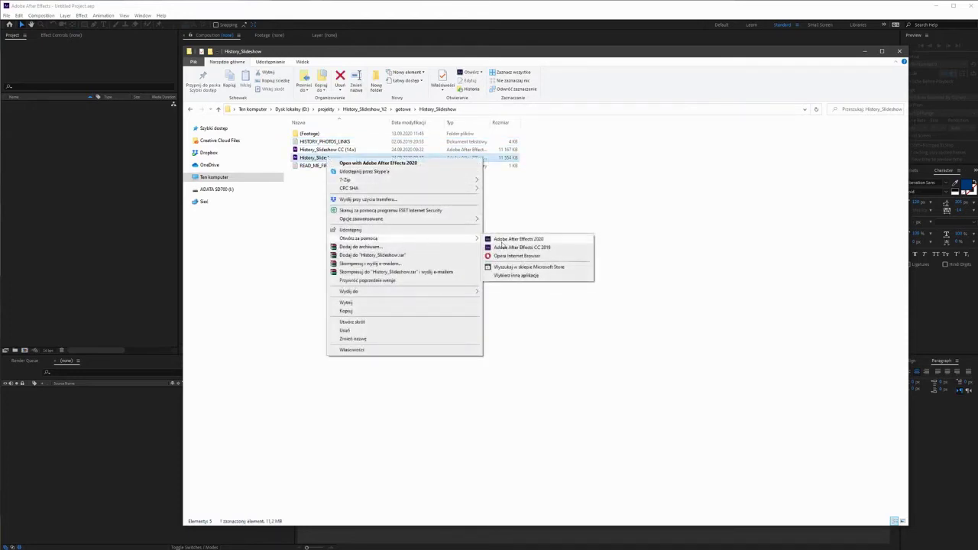
click(539, 250)
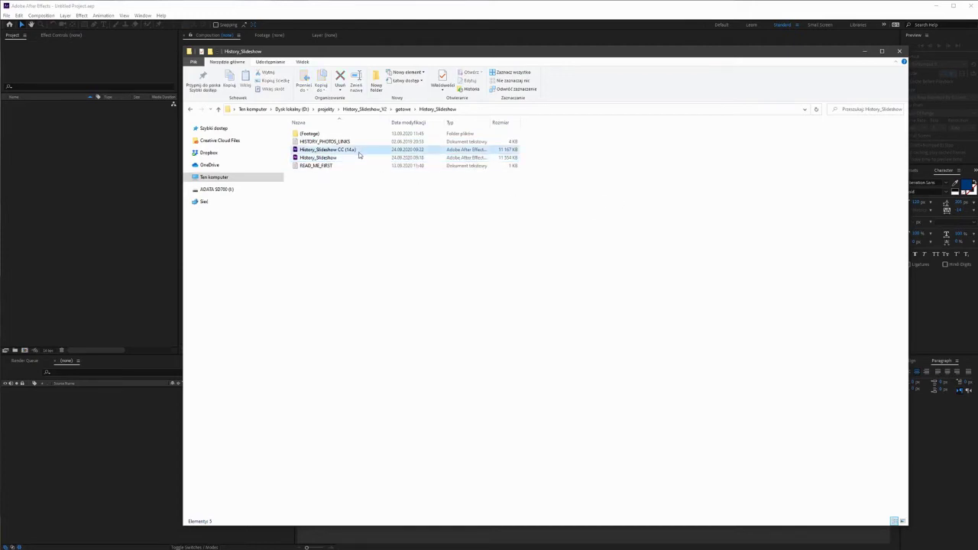
right_click(327, 159)
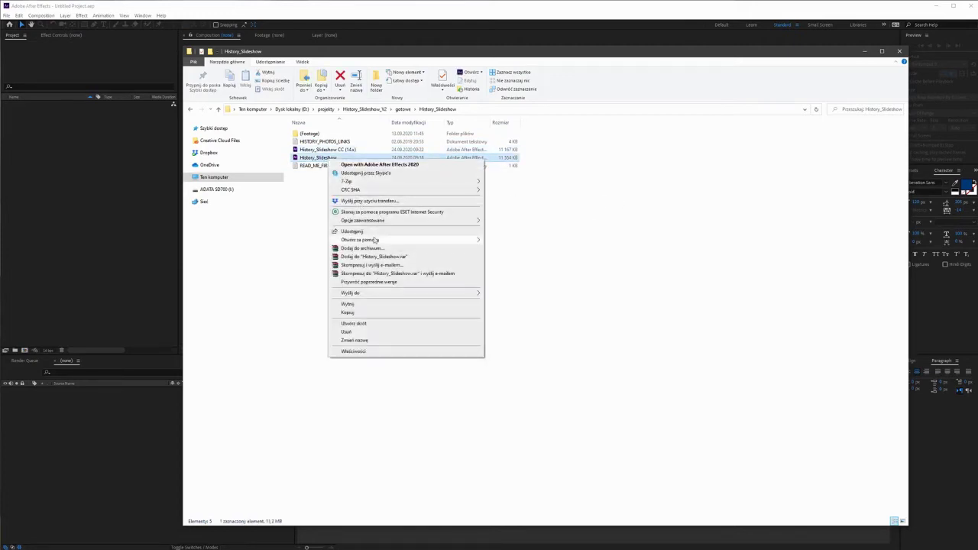
mouse_move(375, 240)
click(550, 250)
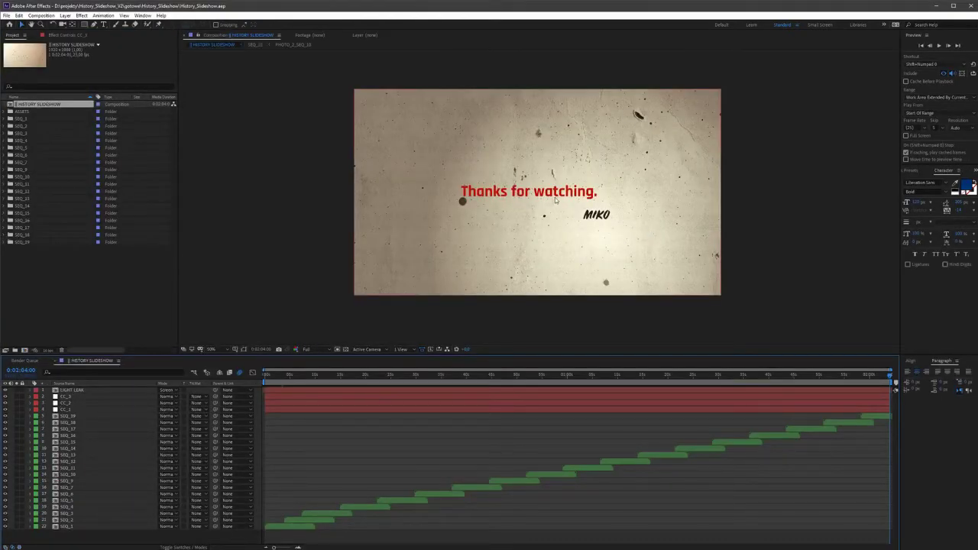
Step: Move the main composition's playhead to about 3 seconds and open the SEQ_1 composition
click(280, 376)
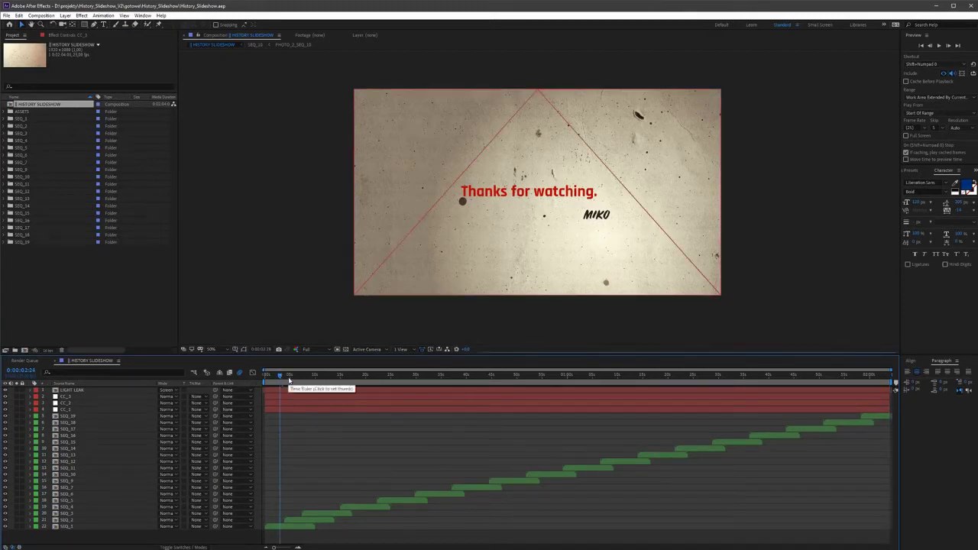
click(282, 528)
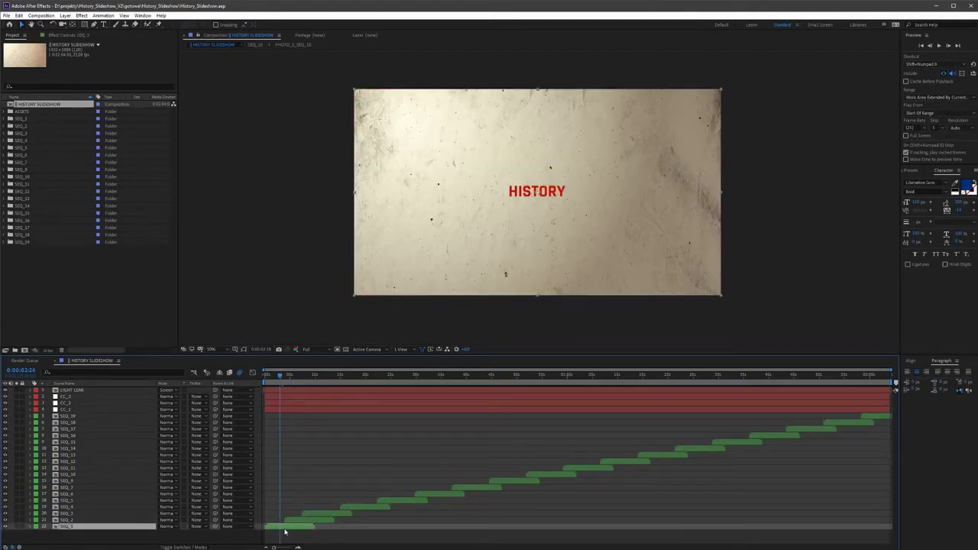
double_click(77, 528)
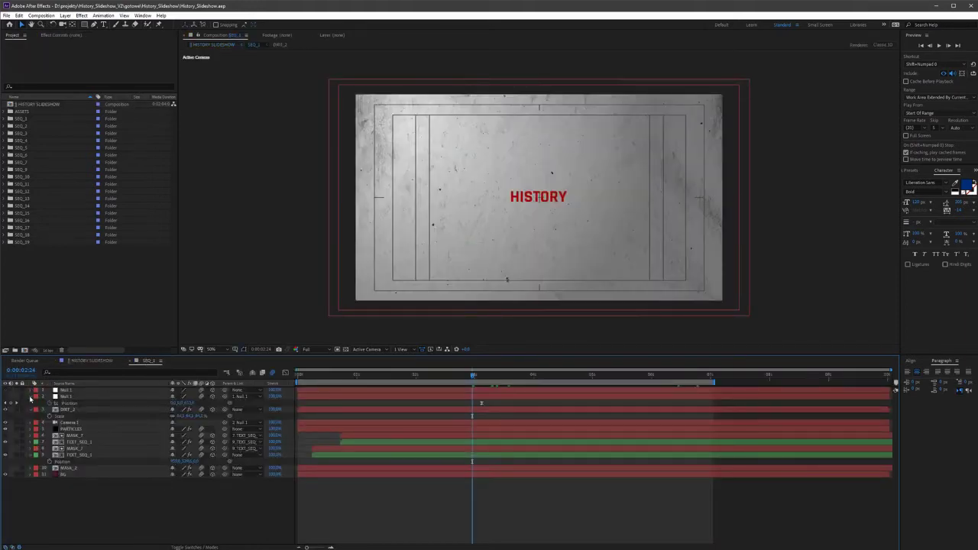
Step: Collapse the expanded layer properties in the SEQ_1 timeline
click(31, 397)
click(31, 404)
click(30, 443)
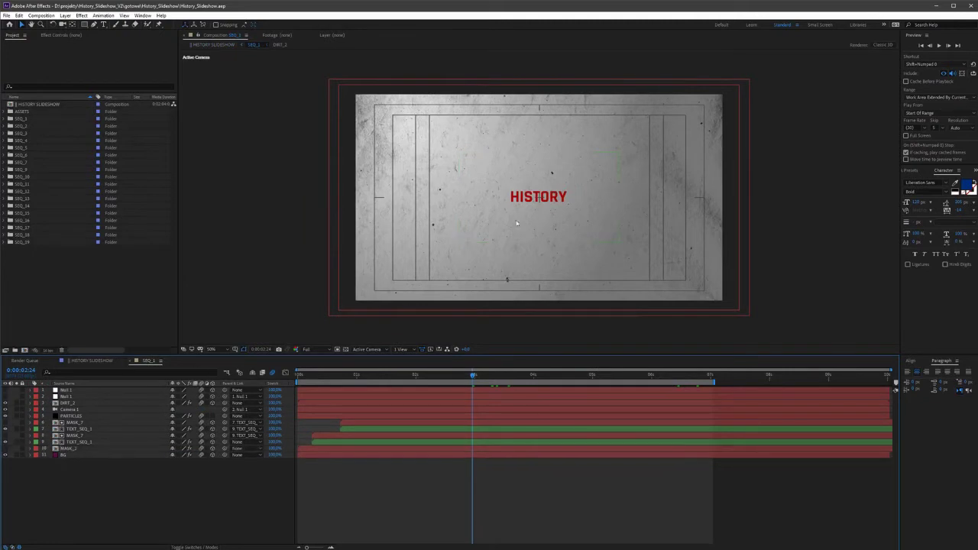
Step: Open the TEXT_SEQ_1 composition and replace its HISTORY title with "PLACE YOUR TEXTS"
click(77, 403)
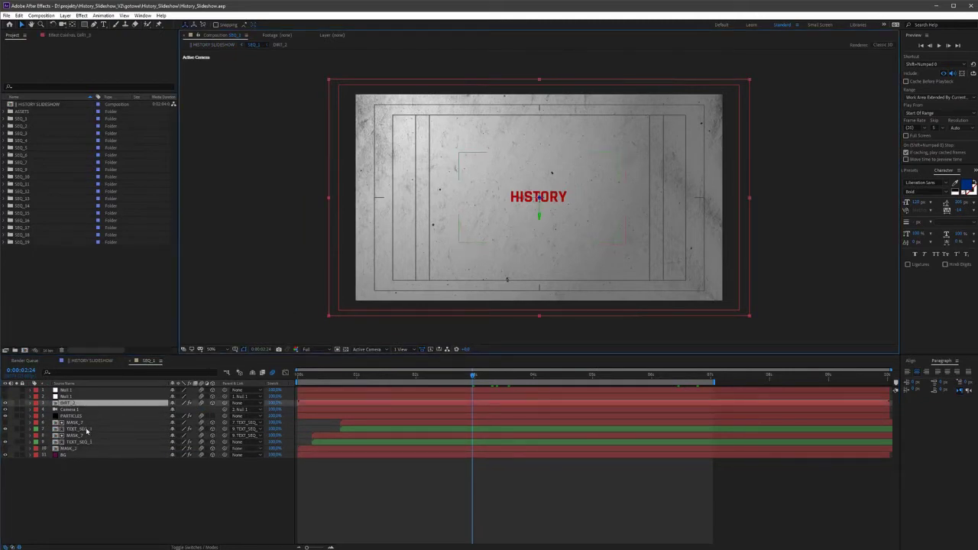
double_click(86, 430)
double_click(532, 201)
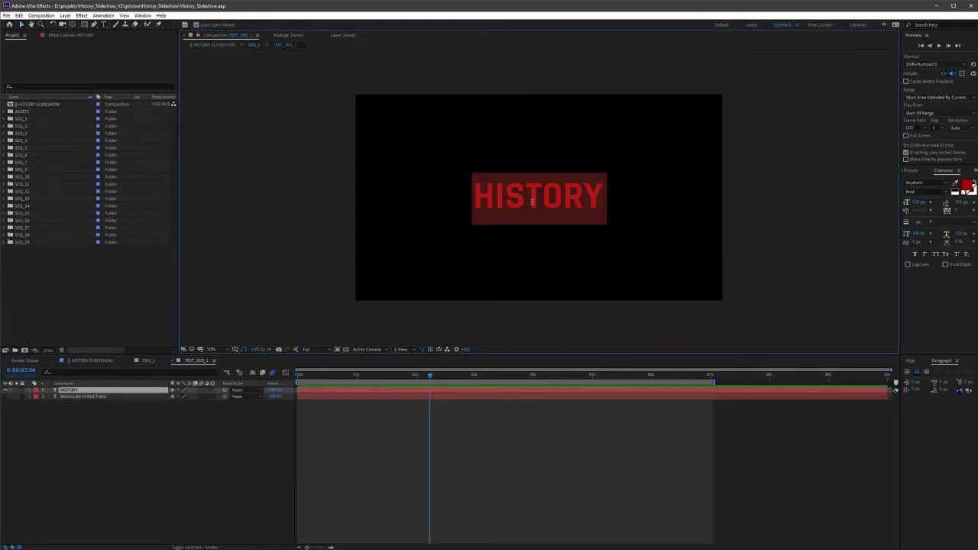
text(PLACE y)
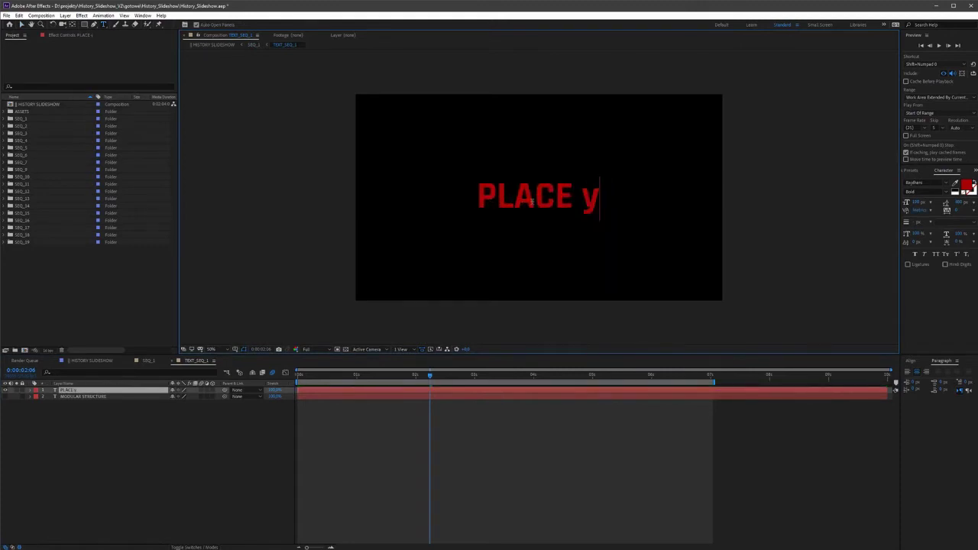
key(BackSpace)
text(YOUR )
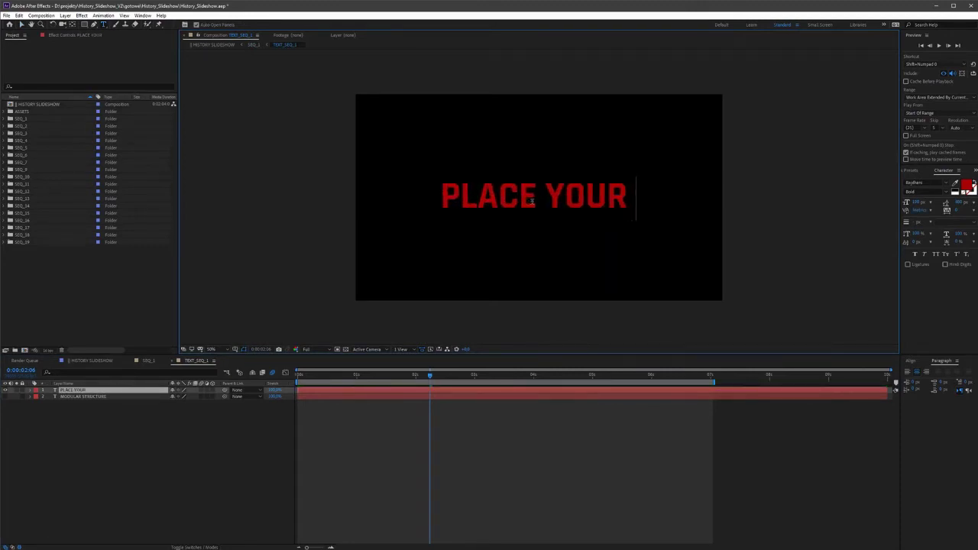
text(TEXTS)
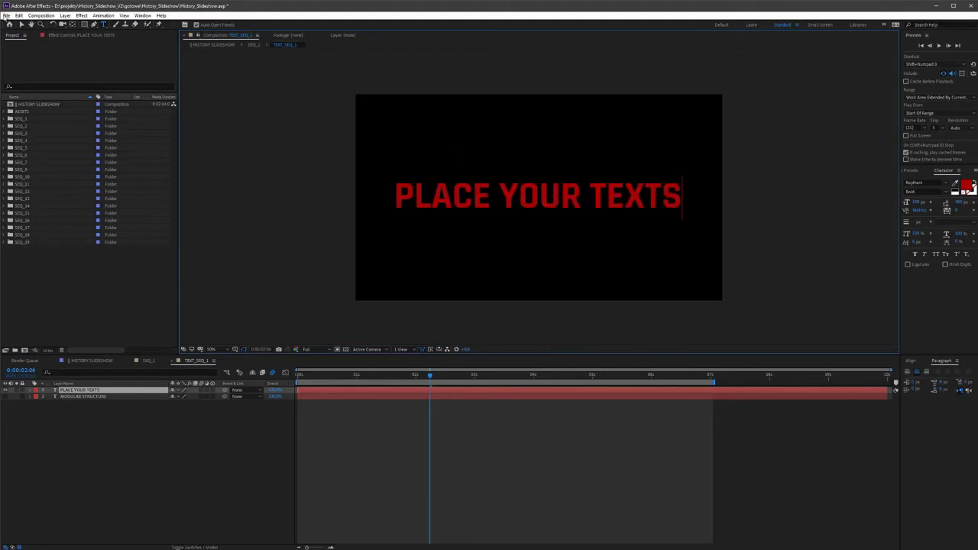
click(20, 25)
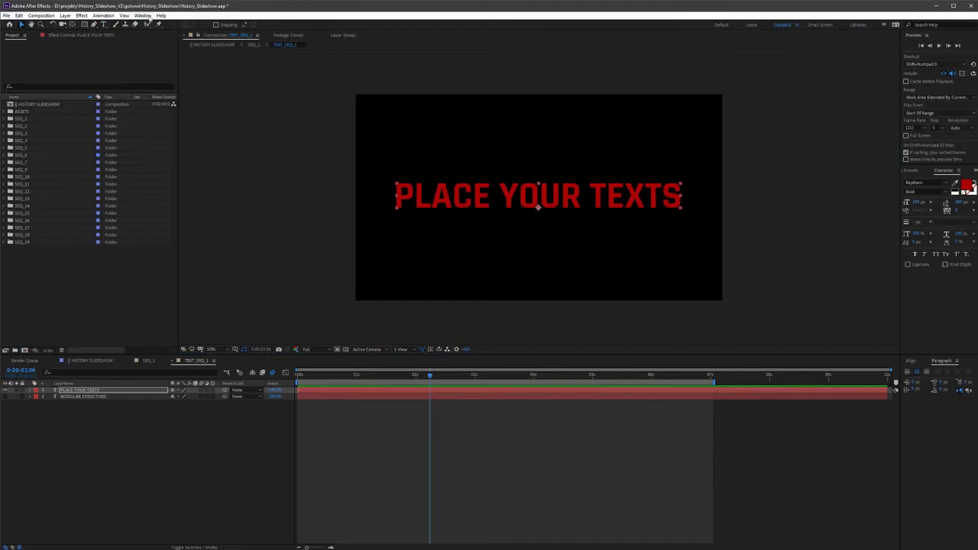
Step: Change the PLACE YOUR TEXTS layer's font to Roboto Bold
click(148, 16)
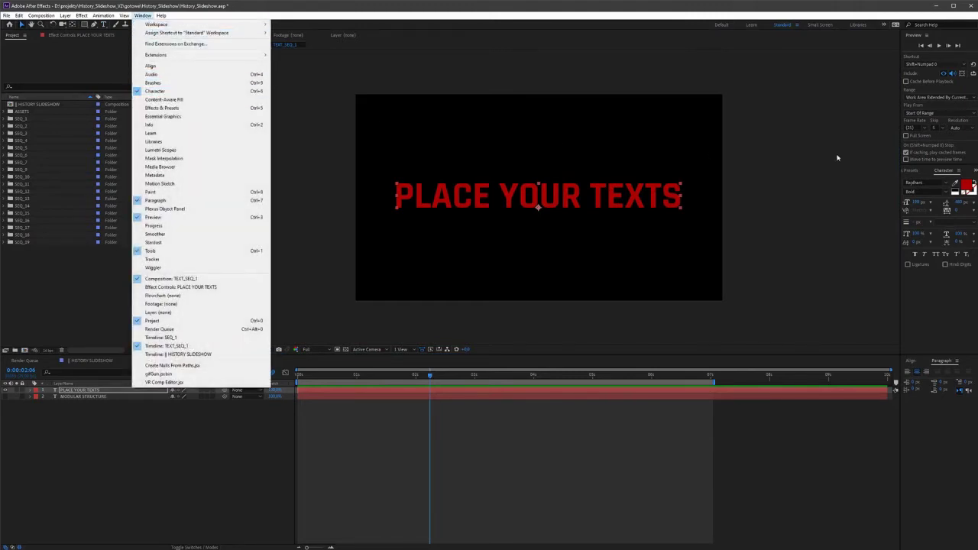
click(943, 186)
click(948, 185)
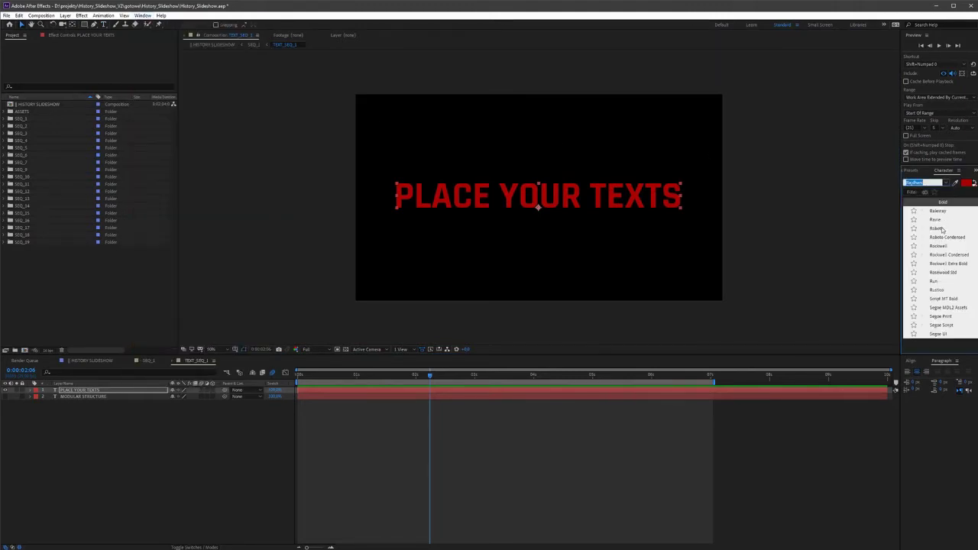
click(944, 229)
click(945, 191)
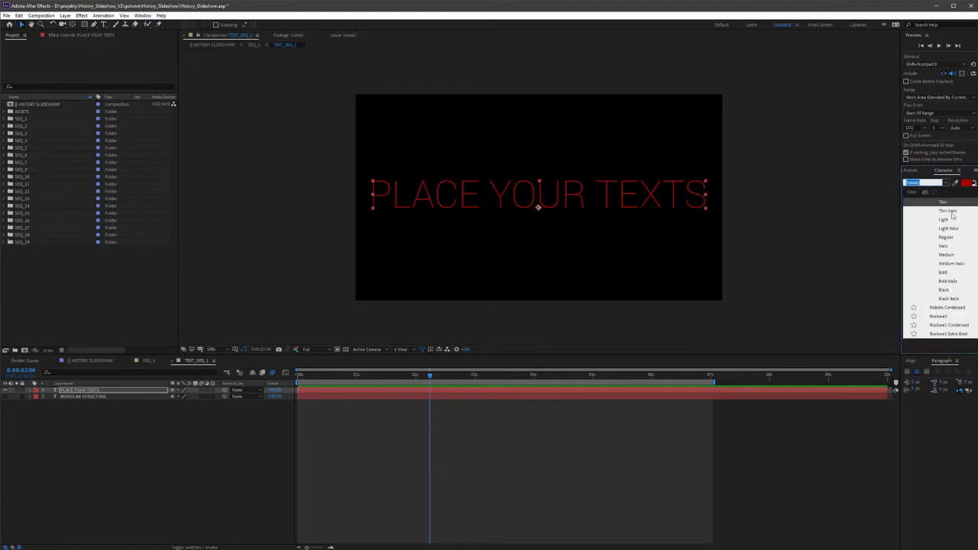
click(960, 276)
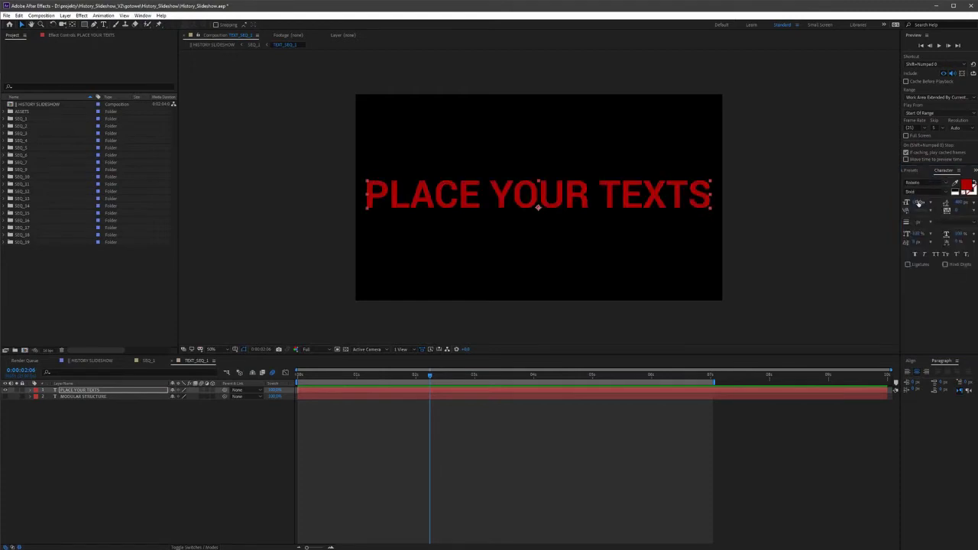
Step: Reduce the title's font size to about 172 px and centre it horizontally and vertically in the composition
drag(921, 203, 909, 209)
click(911, 360)
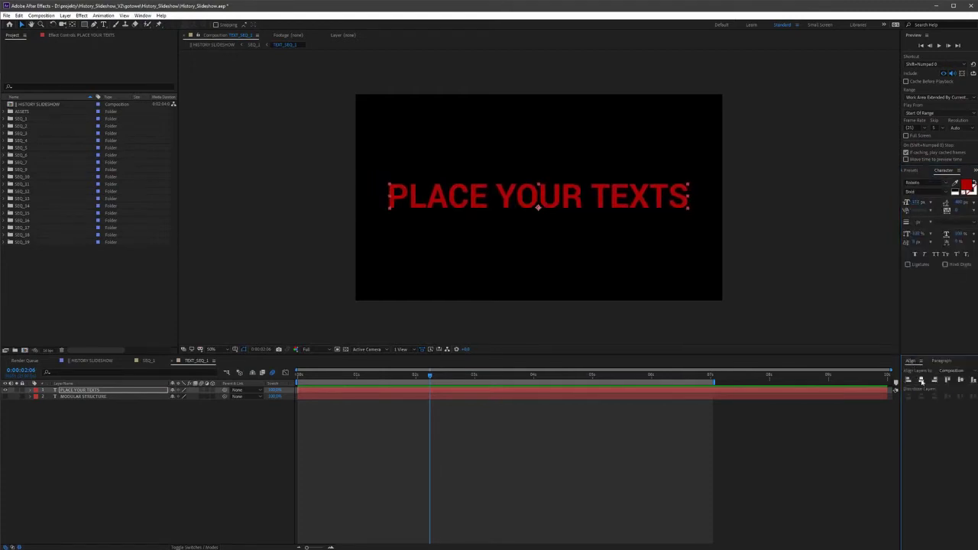
click(921, 379)
click(961, 379)
Step: Return to the SEQ_1 composition, set its preview resolution to Half and preview the edited title's animation
click(153, 362)
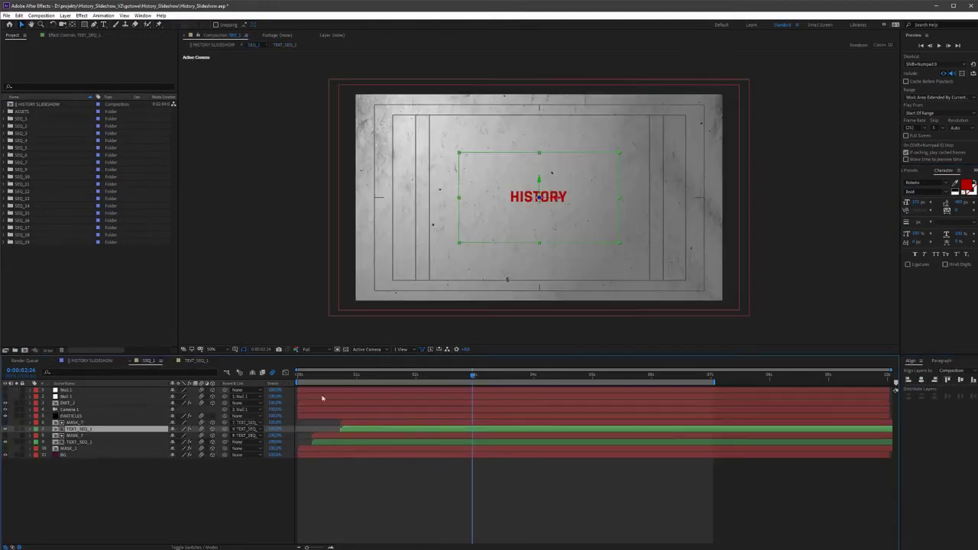
click(308, 351)
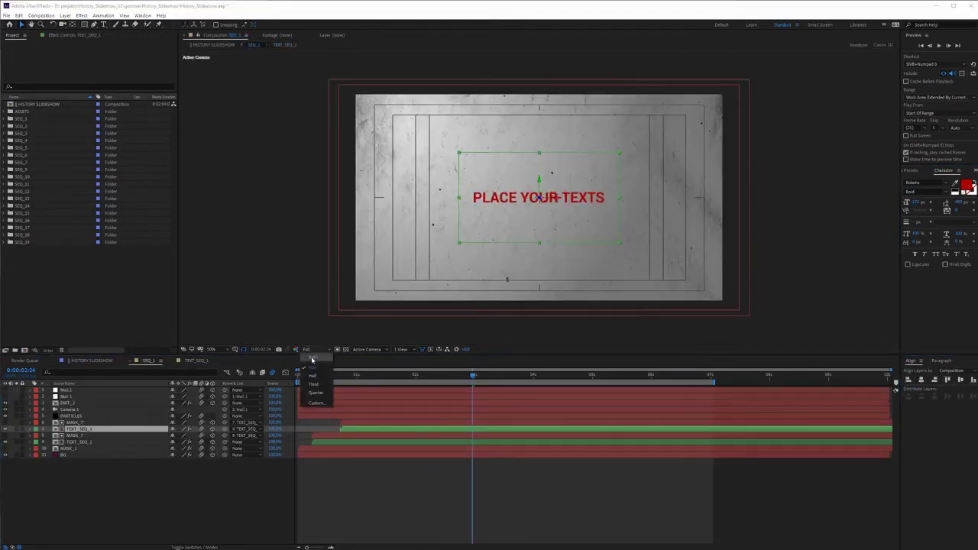
click(313, 375)
click(322, 377)
key(space)
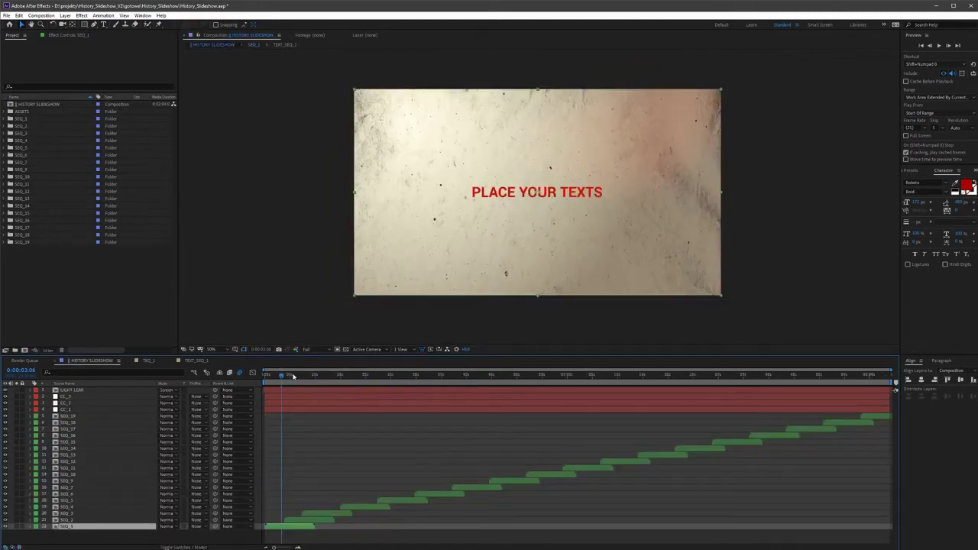
Step: Move the HISTORY SLIDESHOW playhead to about 12 seconds and open the SEQ_3 composition
mouse_move(293, 376)
mouse_down()
mouse_move(307, 376)
mouse_move(298, 376)
mouse_up()
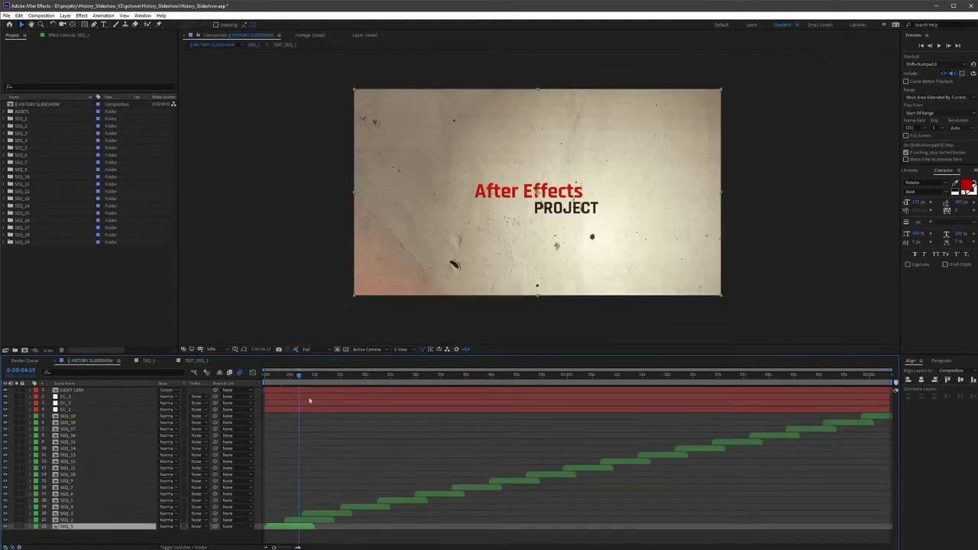
click(327, 376)
click(318, 513)
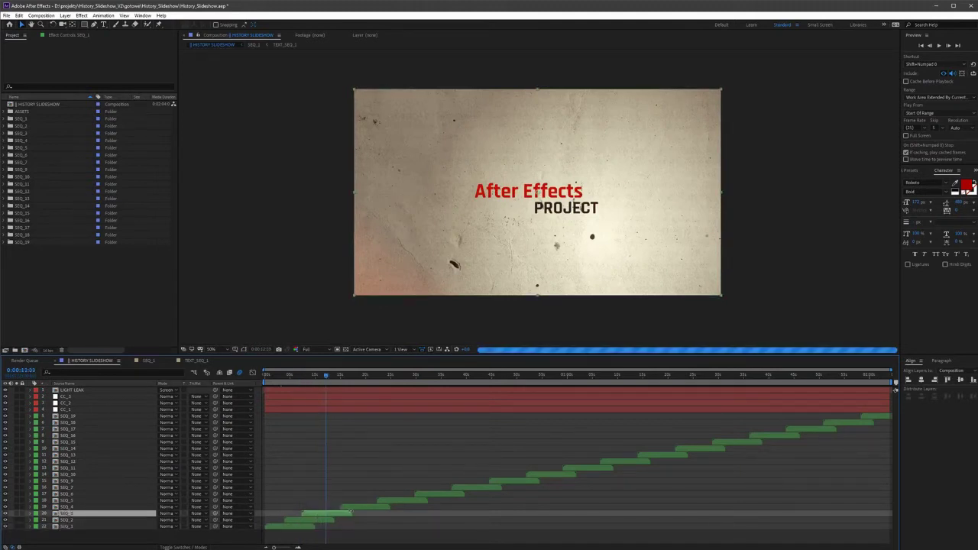
double_click(348, 515)
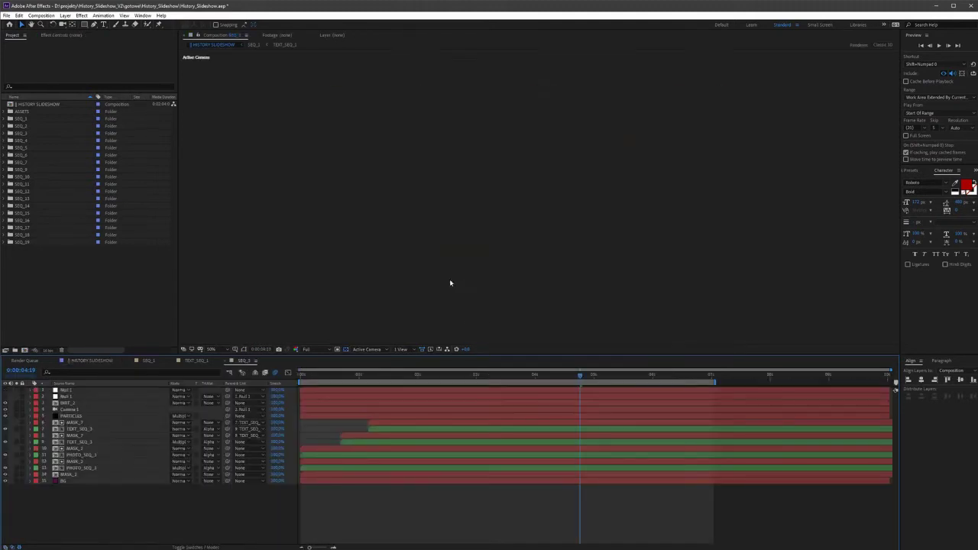
Step: Open the PHOTO_SEQ_3 composition and import the history-in-hd pilot photo from the unsplash folder into the project
click(85, 468)
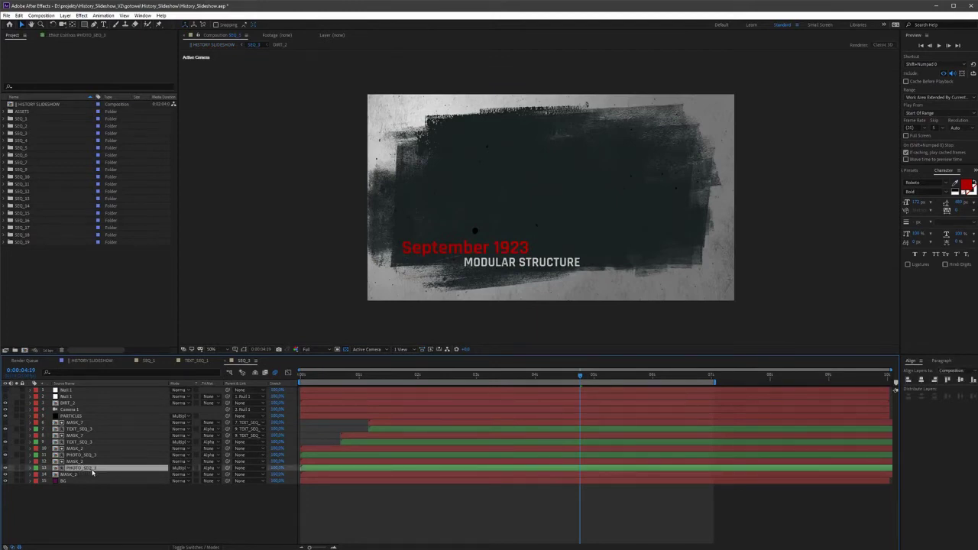
double_click(91, 468)
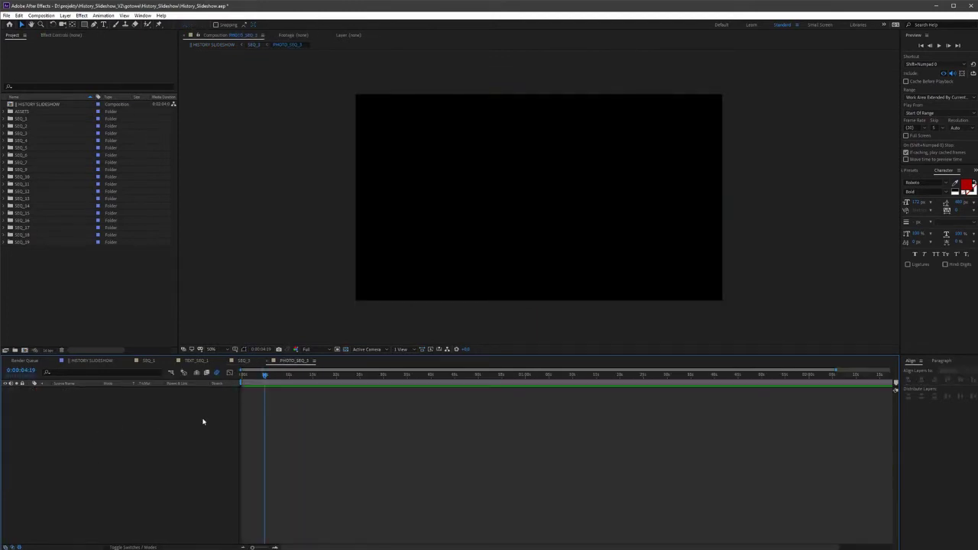
key(alt+Tab)
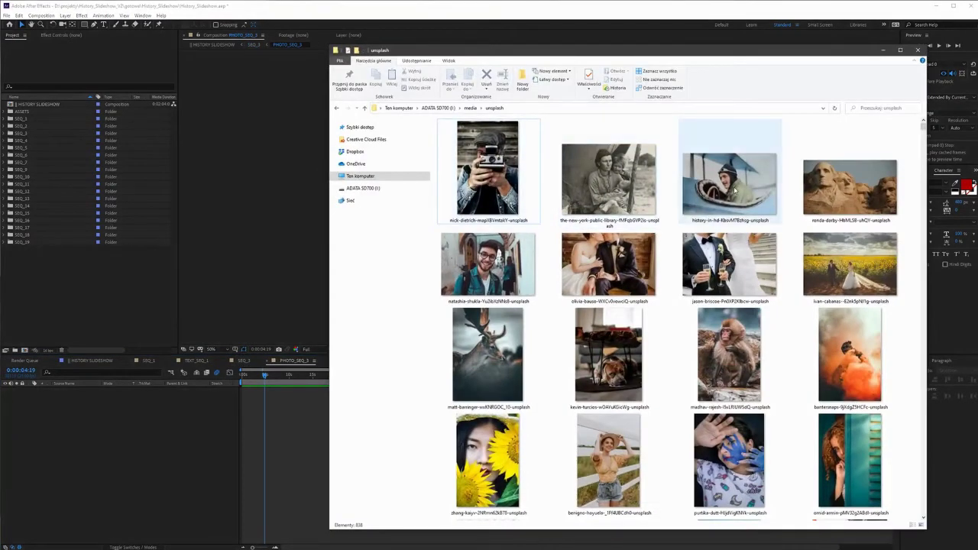
drag(734, 191, 125, 273)
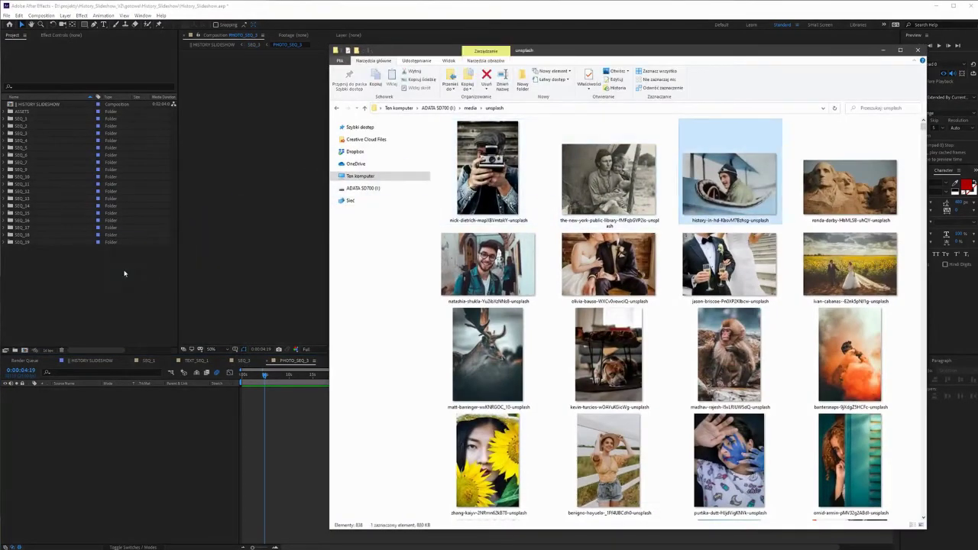
click(91, 446)
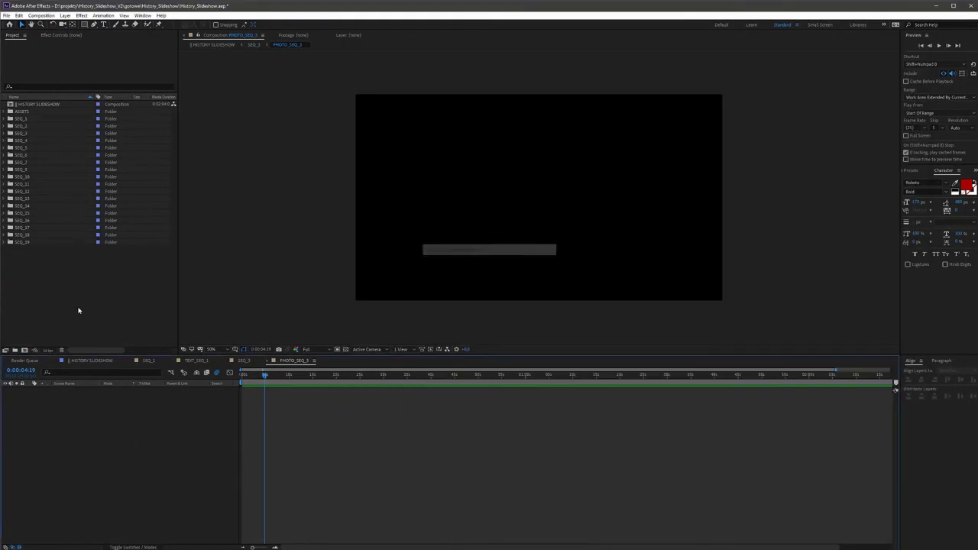
Step: Add the imported pilot photo to PHOTO_SEQ_3, scale it to cover the frame, and return to the SEQ_3 composition
drag(23, 122, 115, 400)
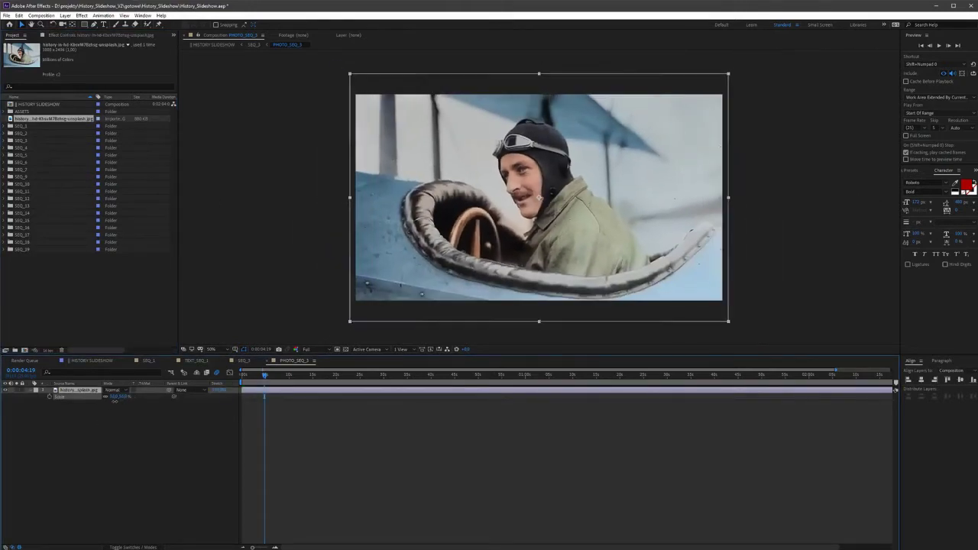
click(243, 361)
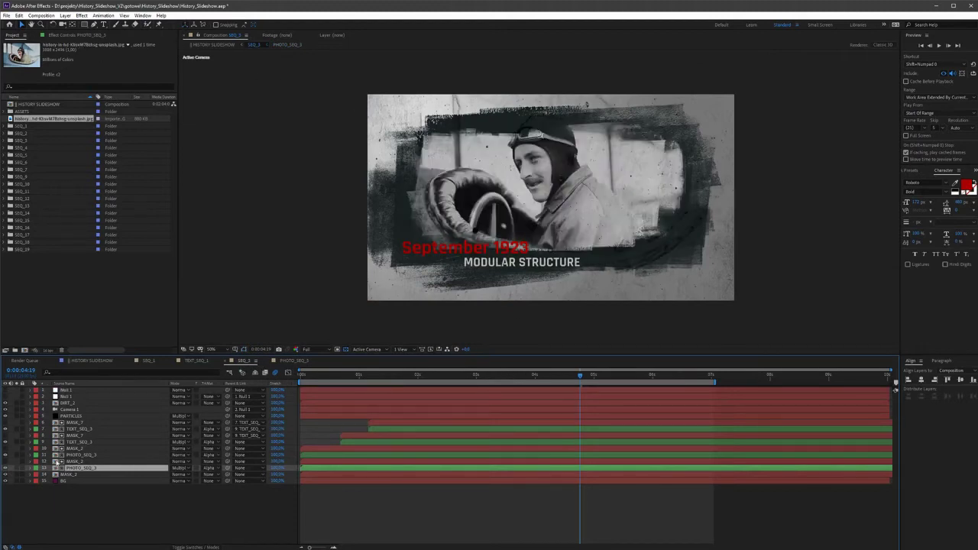
key(F2)
Step: Select the upper PHOTO_SEQ_3 layer in SEQ_3 and display its effect controls
click(84, 455)
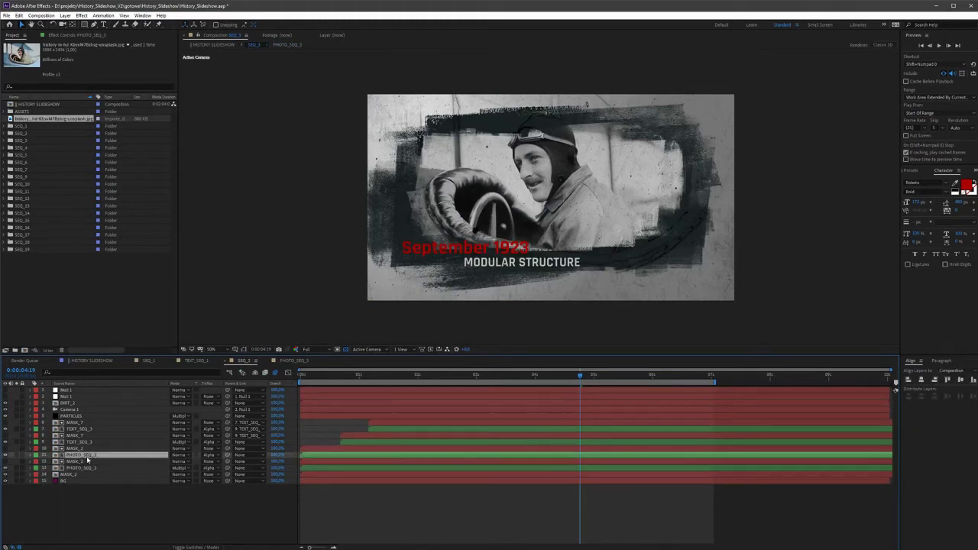
click(242, 353)
click(67, 36)
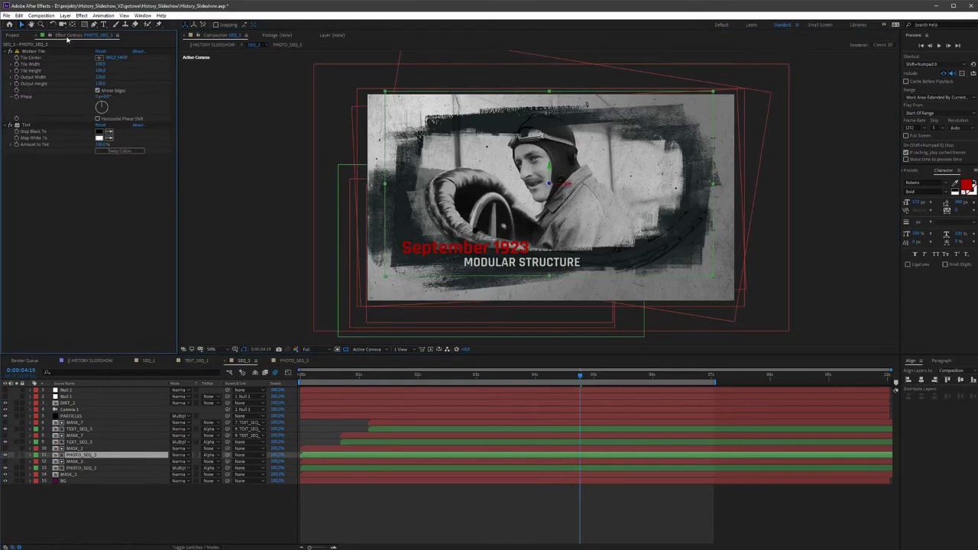
click(143, 15)
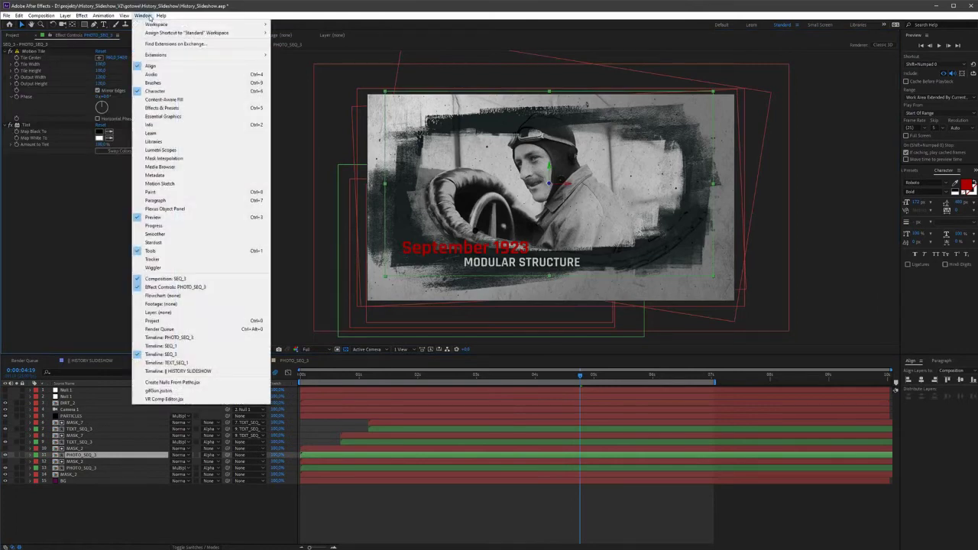
click(138, 289)
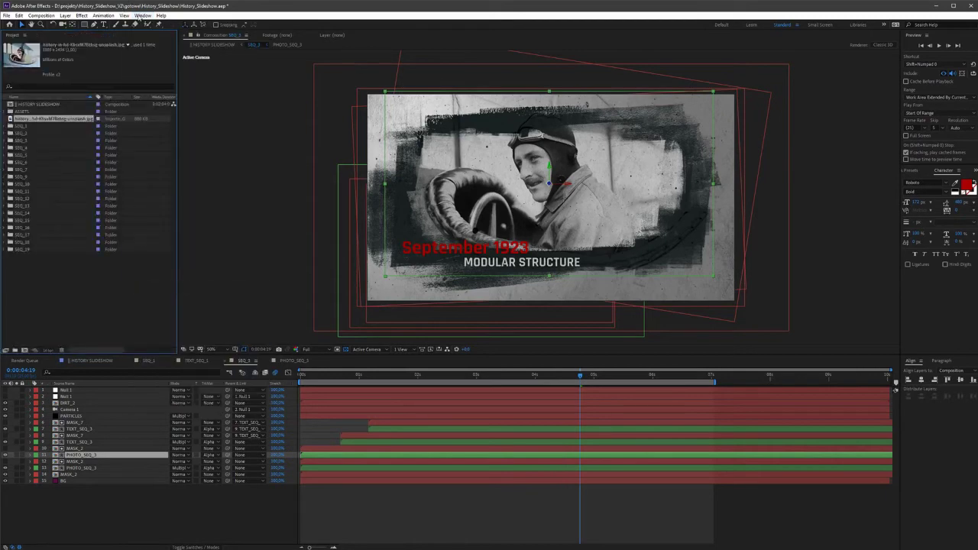
click(137, 16)
click(138, 287)
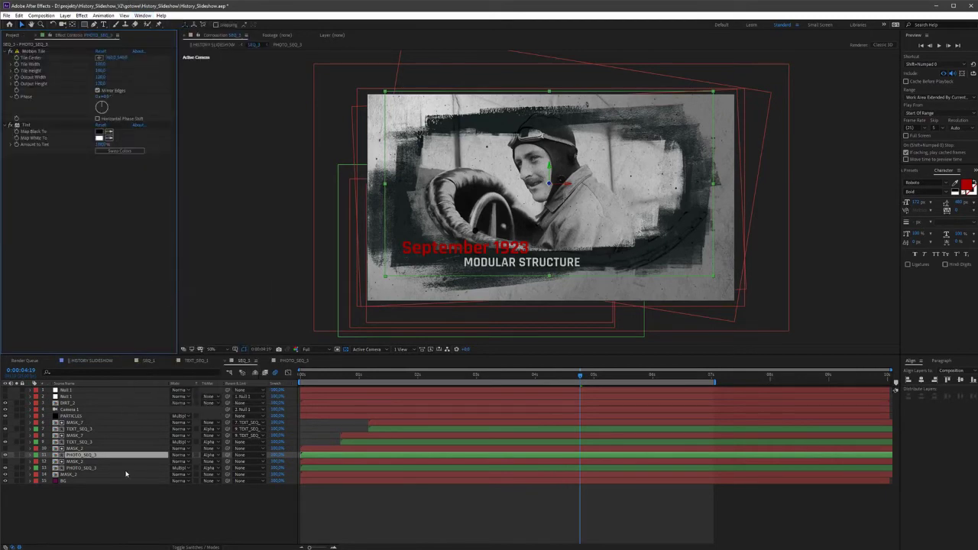
Step: Turn off the Tint effect on the upper PHOTO_SEQ_3 layer and set the preview resolution to Half
click(81, 457)
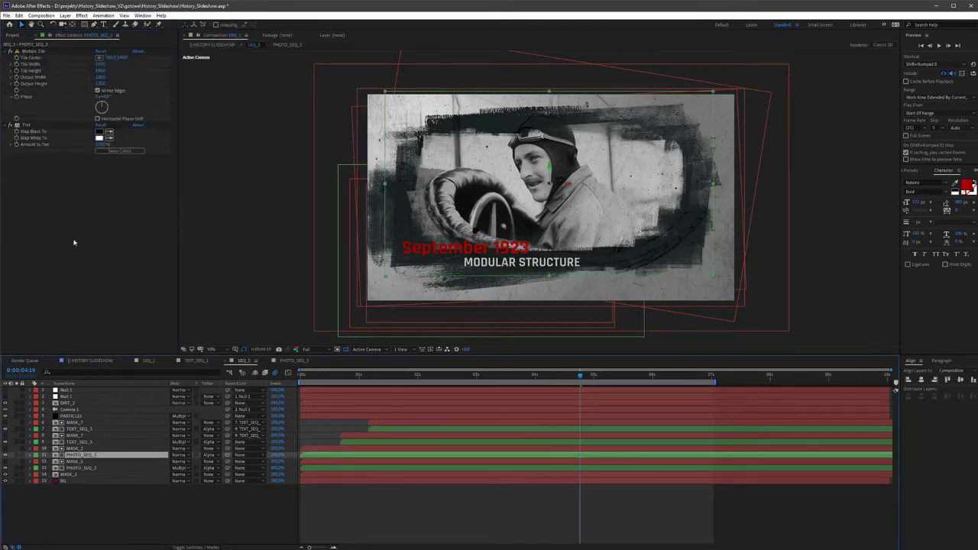
click(12, 127)
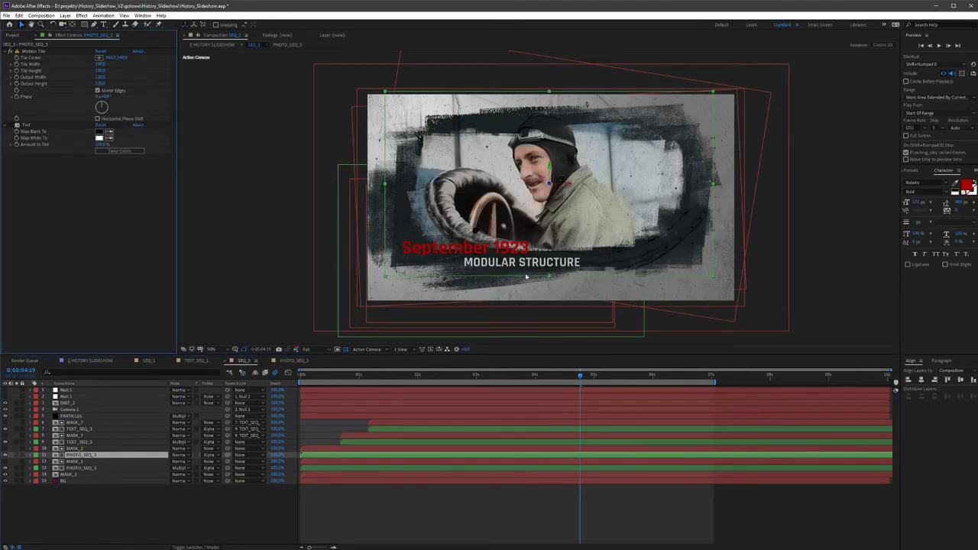
click(307, 349)
click(313, 375)
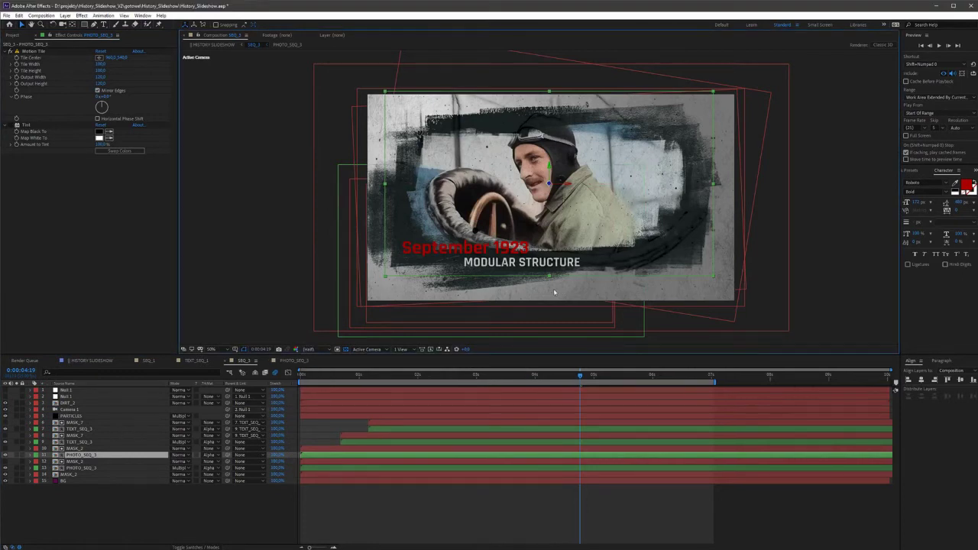
Step: Open the TEXT_SEQ_3 composition, shorten the red September 1923 title to 1923 and enlarge it
click(80, 429)
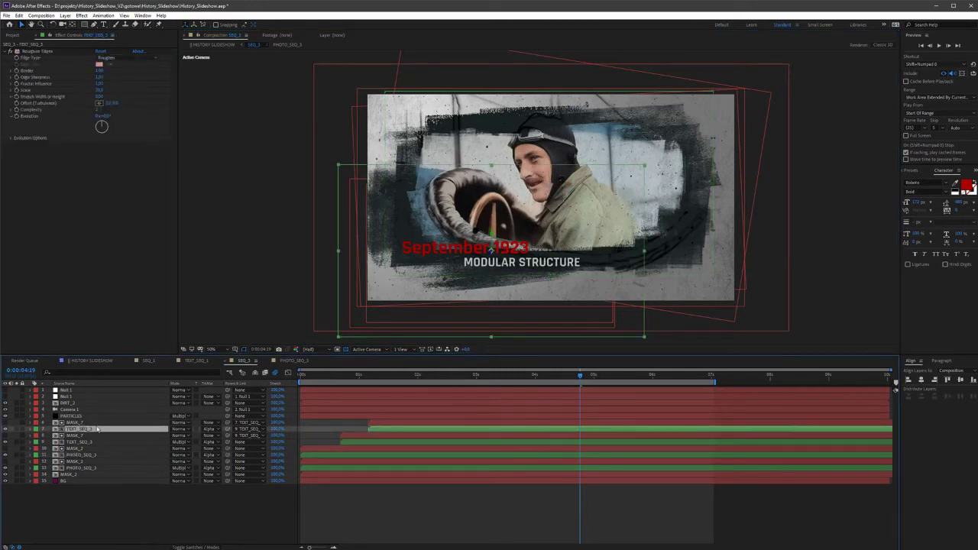
double_click(75, 430)
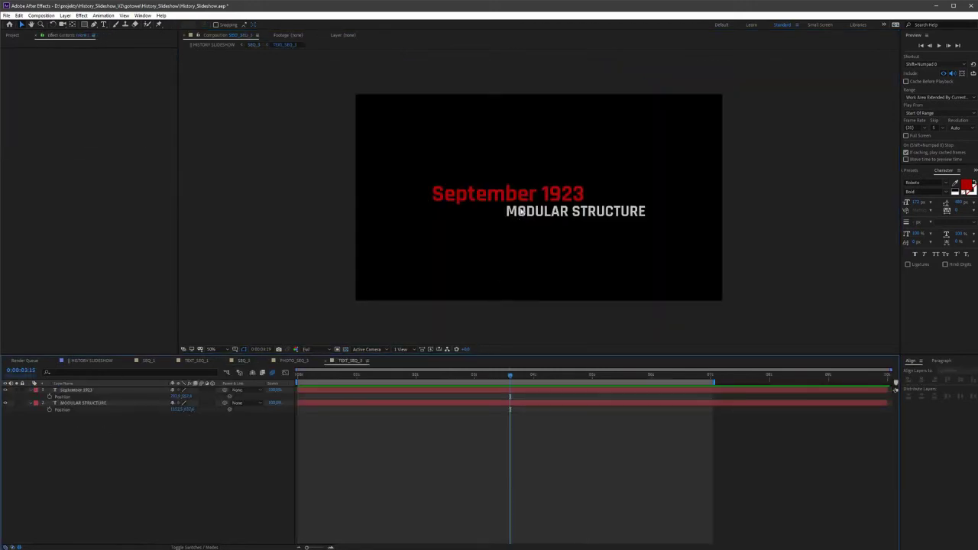
click(458, 375)
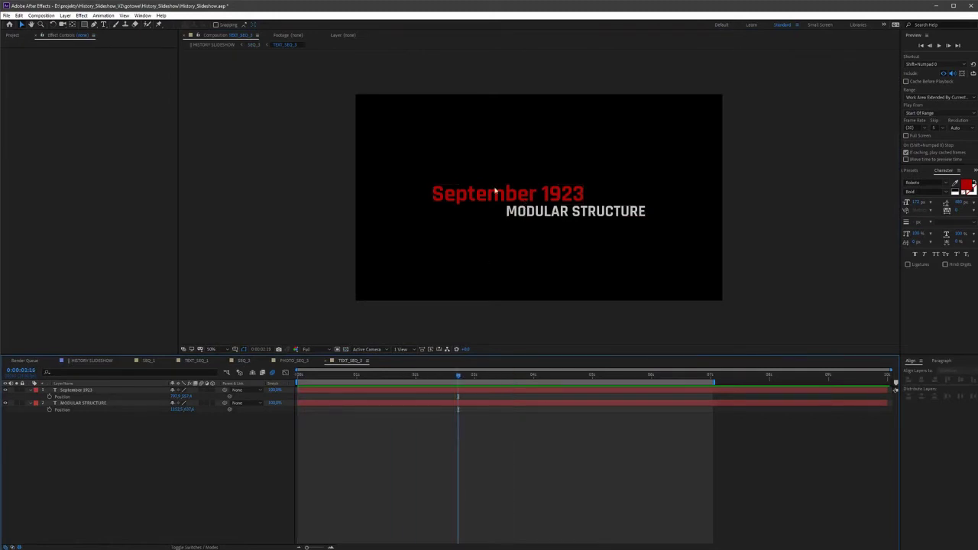
click(497, 193)
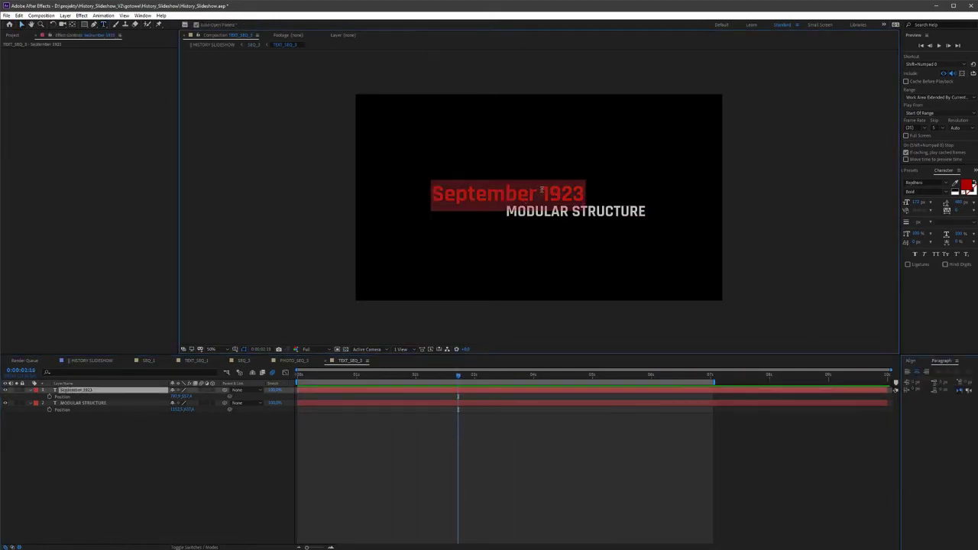
drag(542, 193, 404, 192)
key(BackSpace)
click(22, 24)
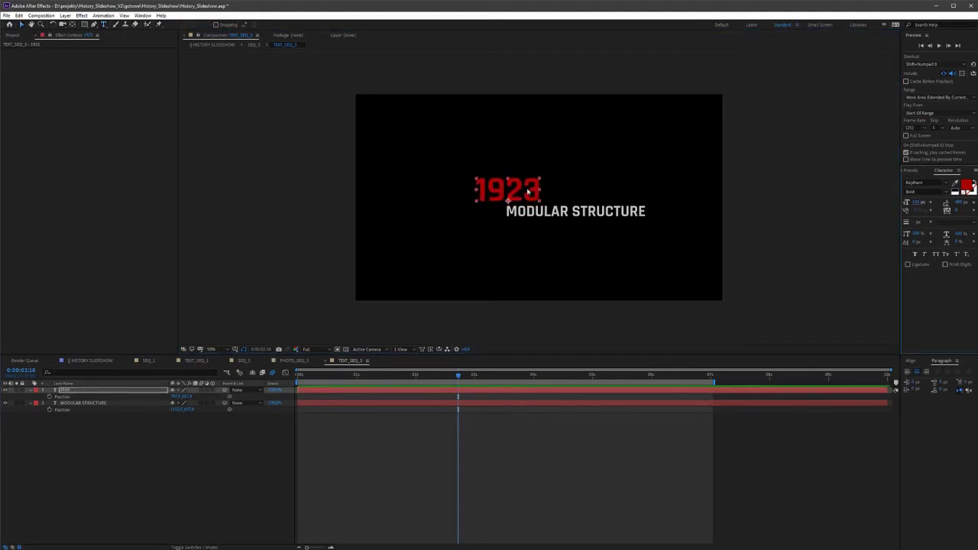
Step: Enlarge the MODULAR STRUCTURE text and shift both text layers together towards the left of the frame
click(550, 212)
drag(921, 204, 952, 203)
key(ctrl+a)
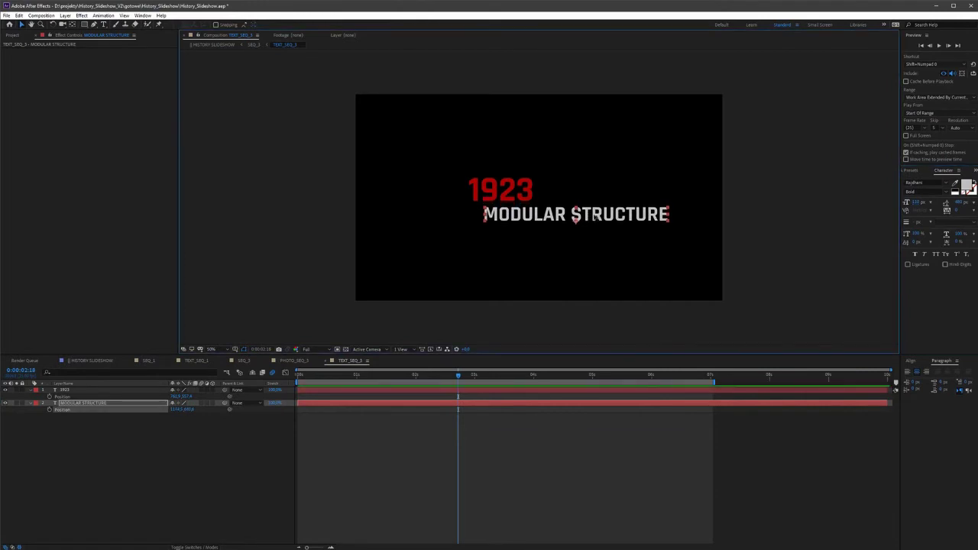
key(shift+Left)
key(shift+Left)
key(shift+Left)
key(shift+Left)
key(shift+Left)
key(shift+Left)
key(shift+Left)
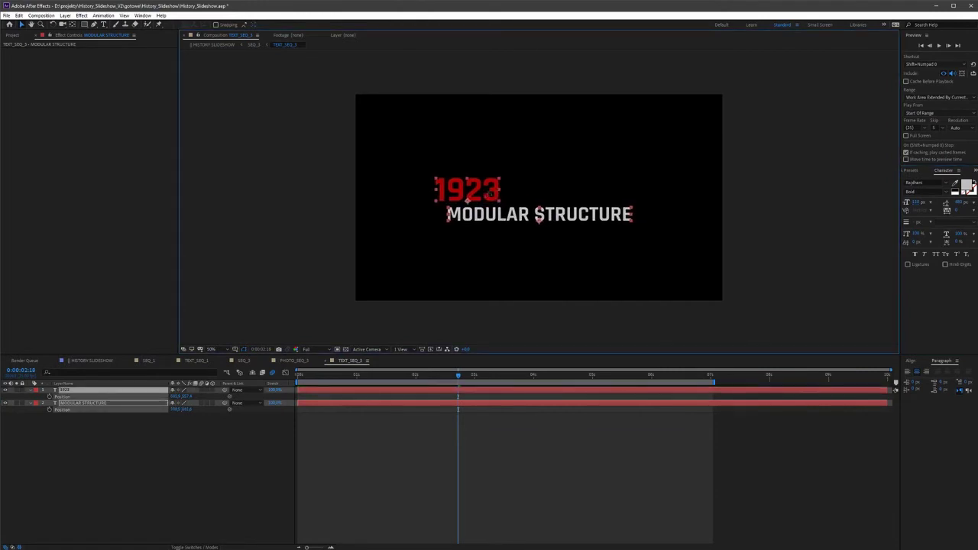
Step: Return to SEQ_3 and scrub its timeline from the beginning to about 4 seconds to review the edited photo and text
click(244, 361)
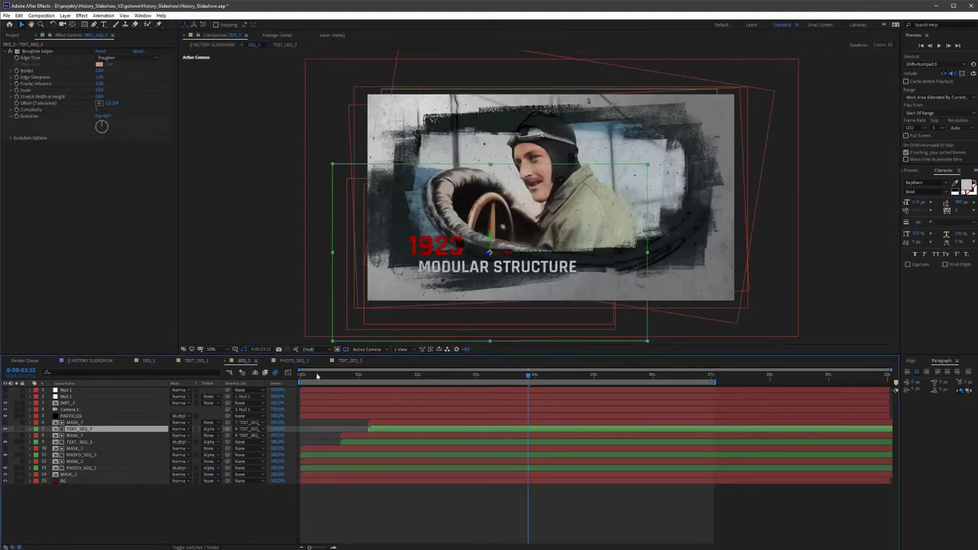
drag(317, 376, 572, 398)
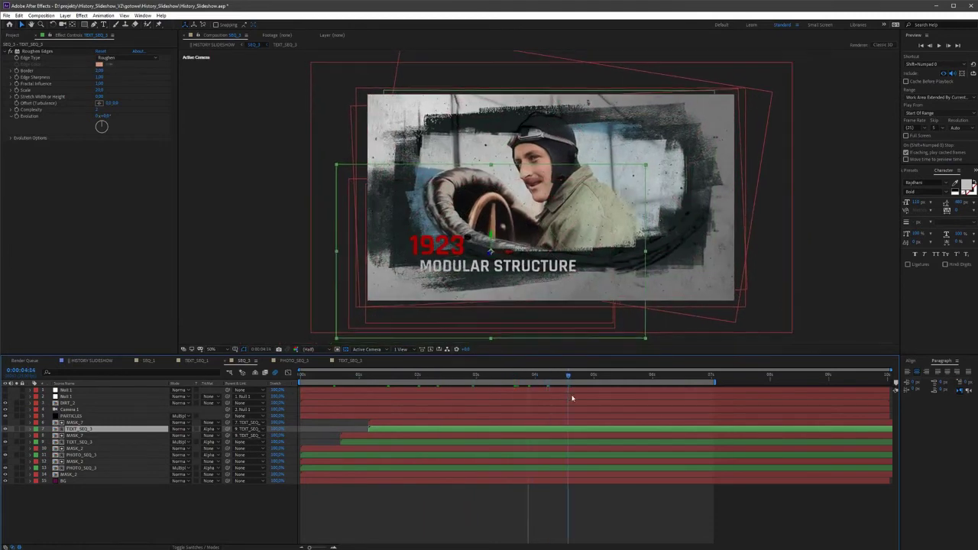
click(88, 534)
Step: Change the Random Seed of the CC Particle World effect on the PARTICLES layer to rearrange the particles
click(97, 415)
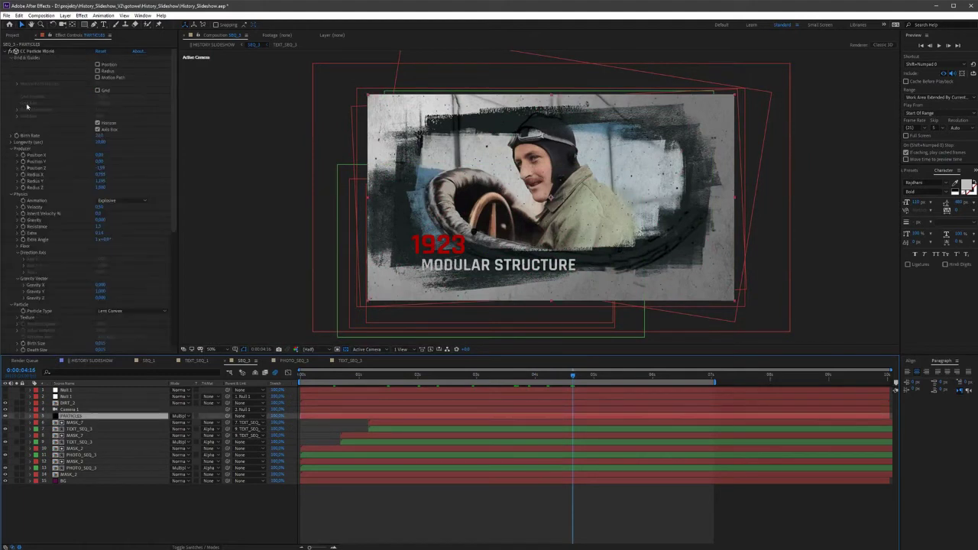
scroll(52, 194, down, 2)
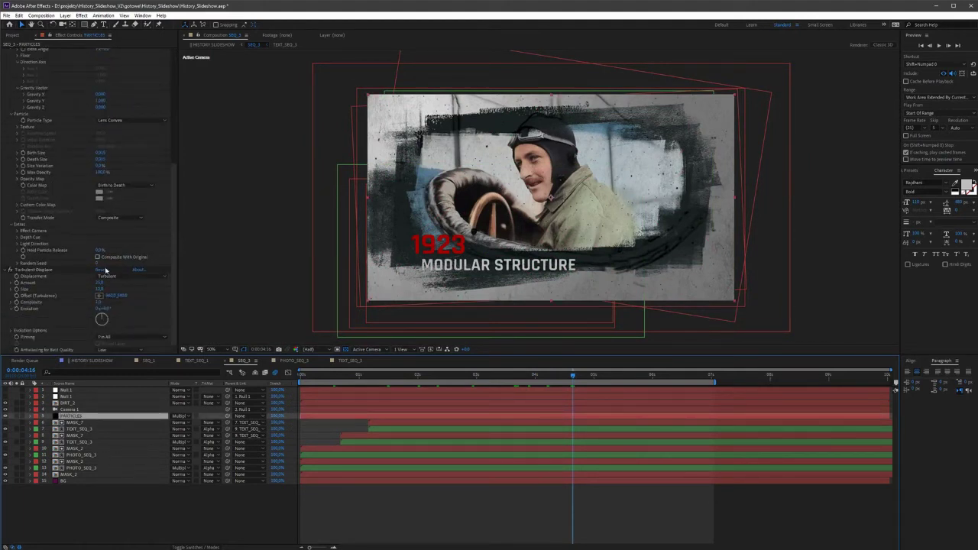
drag(99, 264, 101, 264)
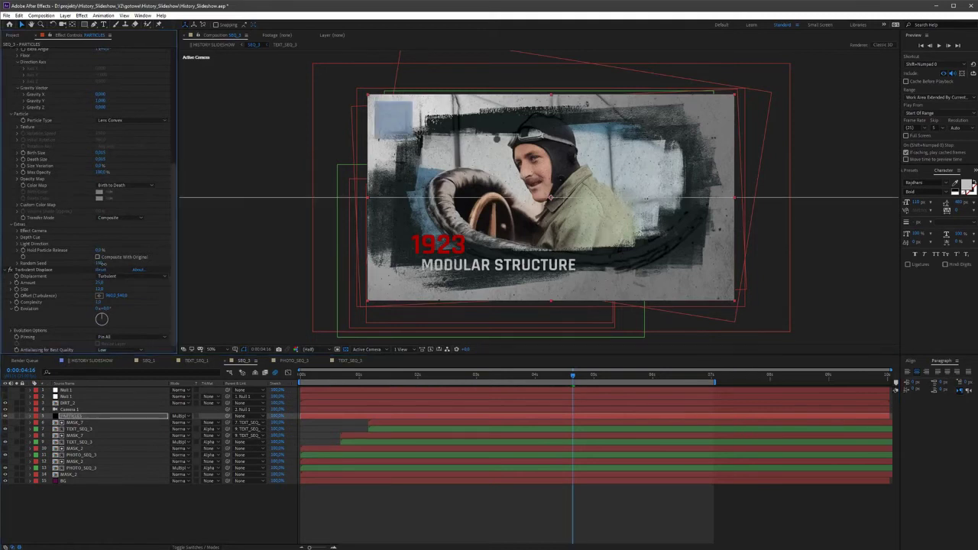
click(252, 492)
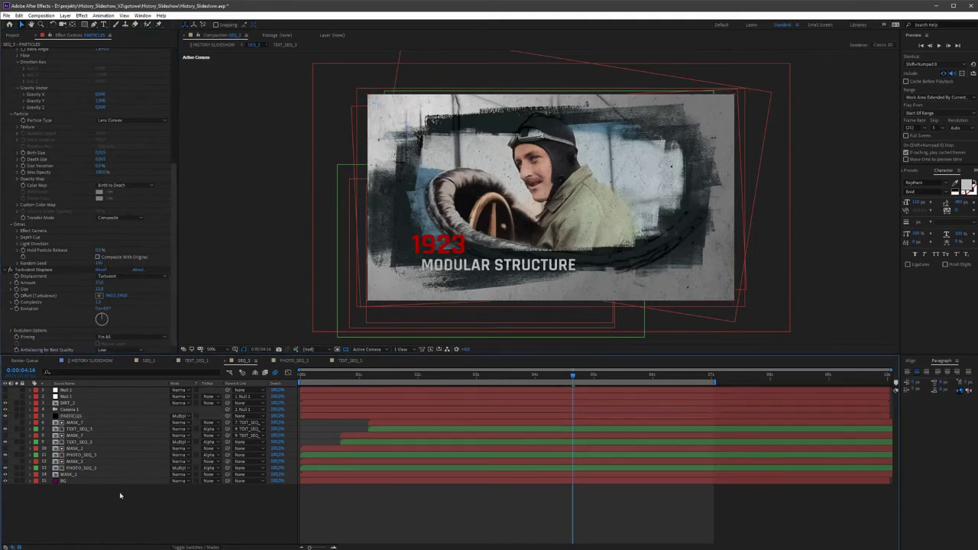
Step: Return to the HISTORY SLIDESHOW composition, move the playhead to about 21 seconds and open the SEQ_4 composition
click(75, 423)
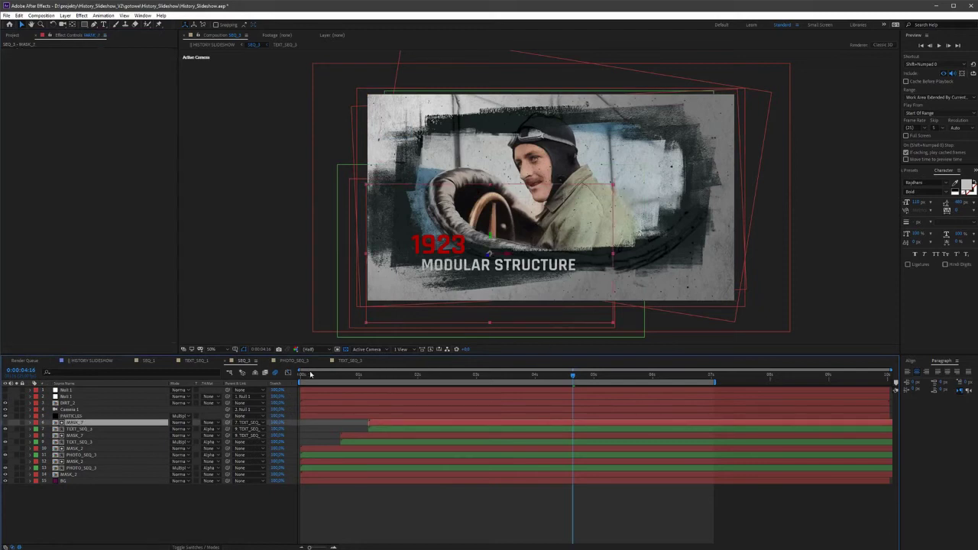
click(12, 34)
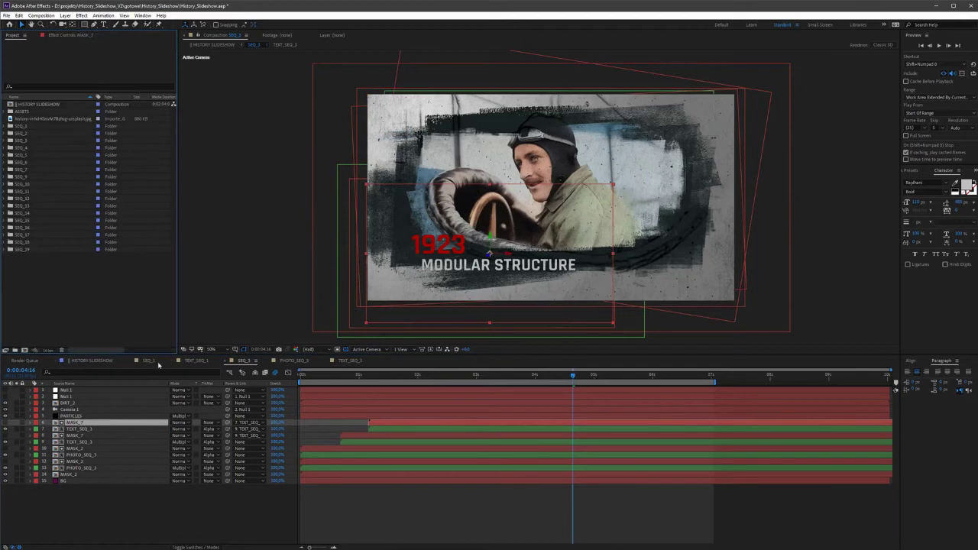
click(106, 361)
click(374, 381)
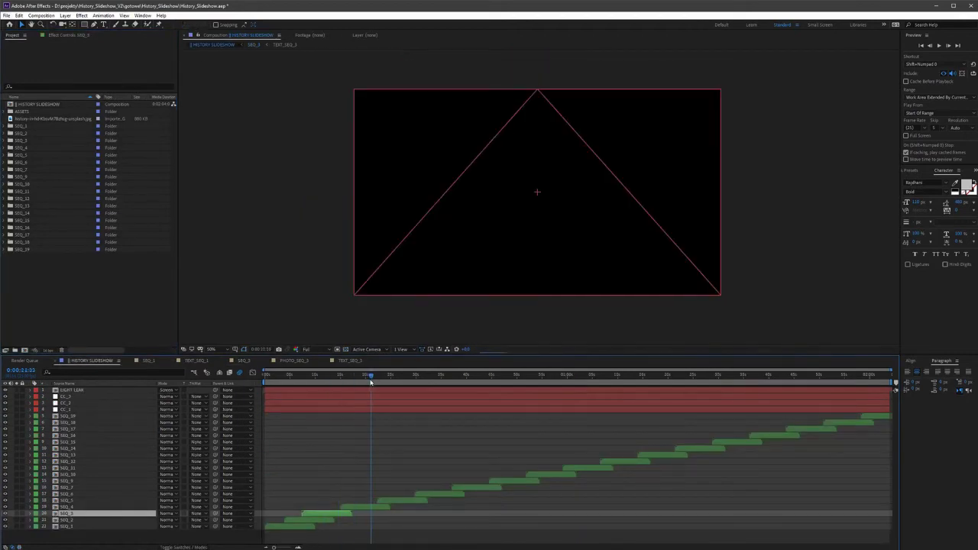
click(354, 510)
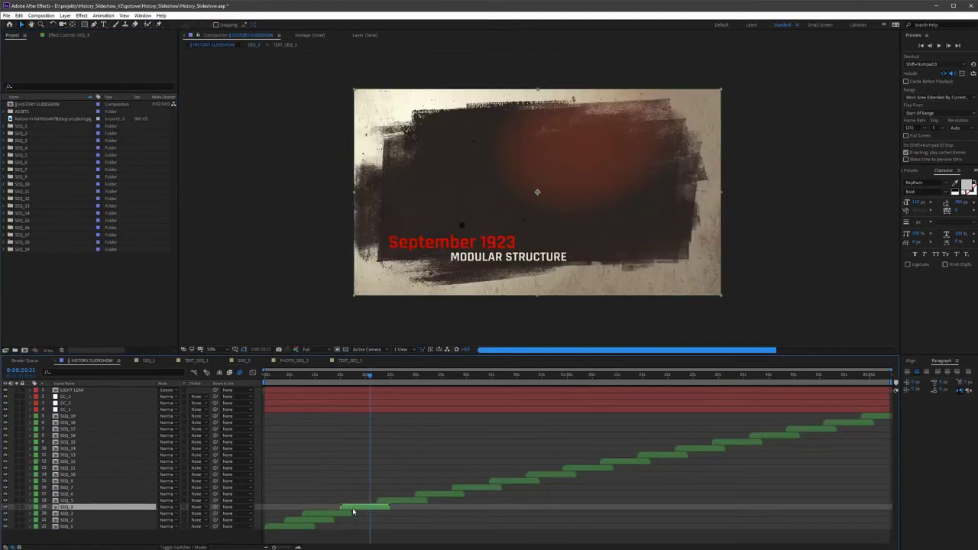
double_click(372, 507)
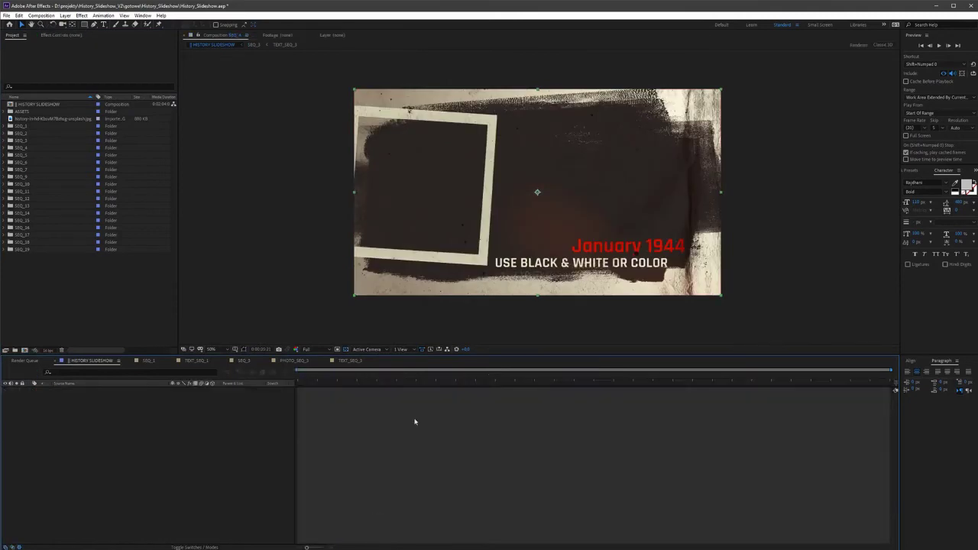
Step: Open PHOTO_2_SEQ_4, add the photo of the smiling man in glasses from the unsplash folder and scale it down to fit the frame
double_click(87, 437)
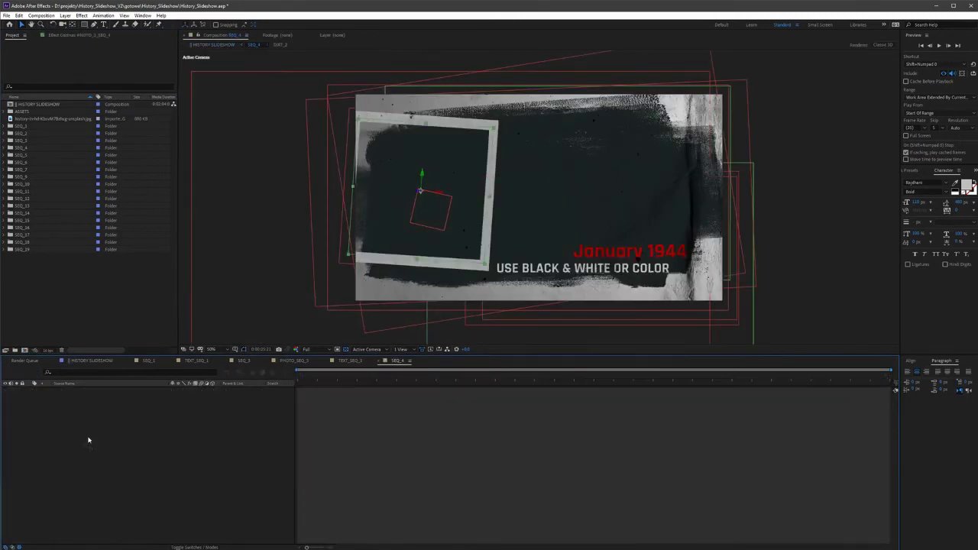
key(alt+Tab)
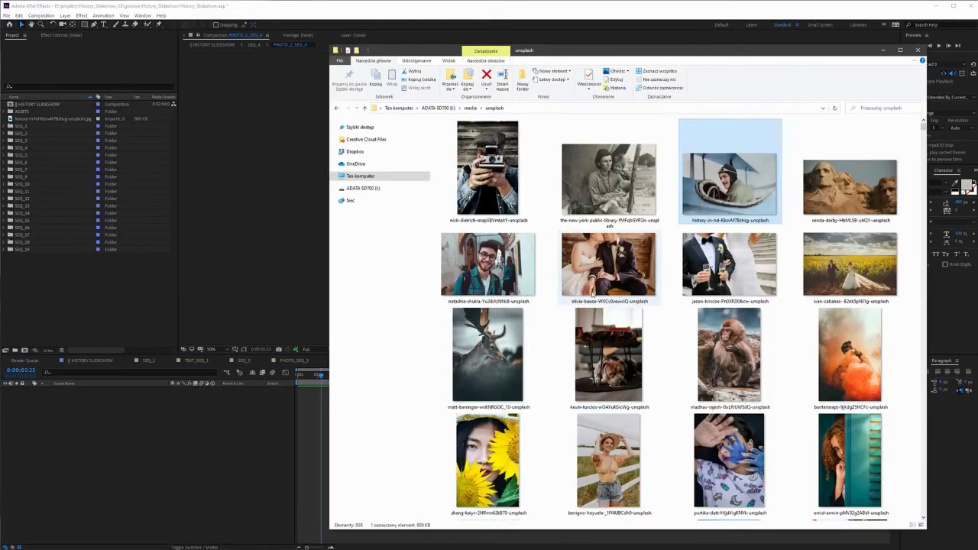
click(488, 263)
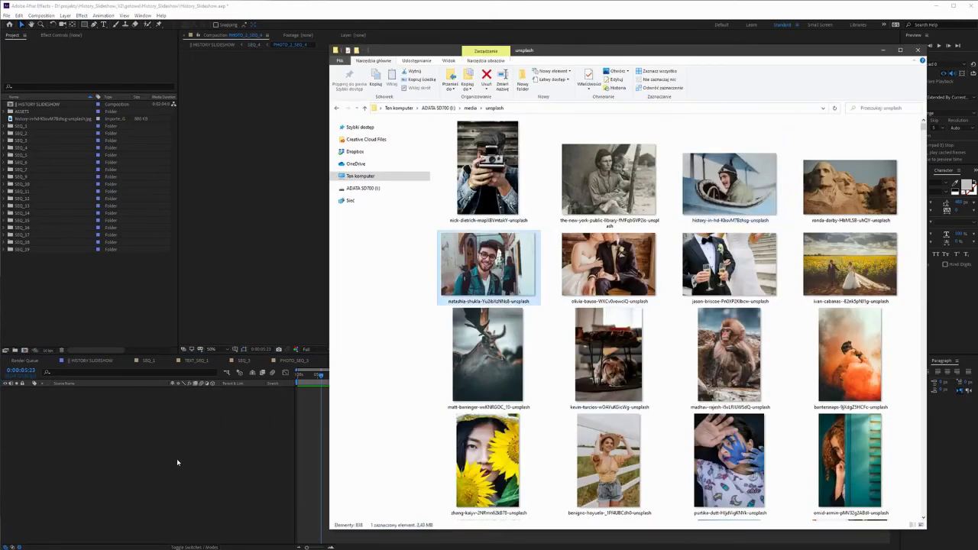
key(alt+Tab)
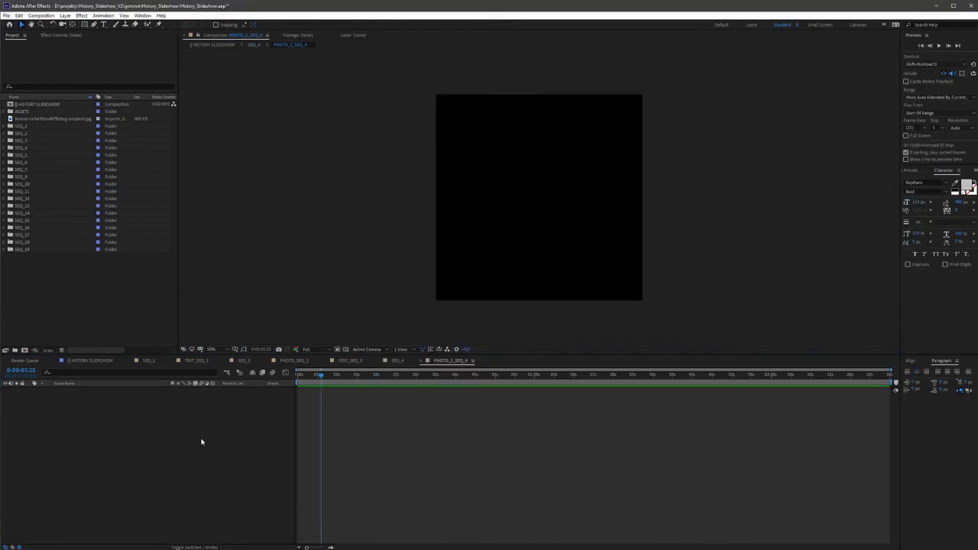
drag(202, 442, 189, 439)
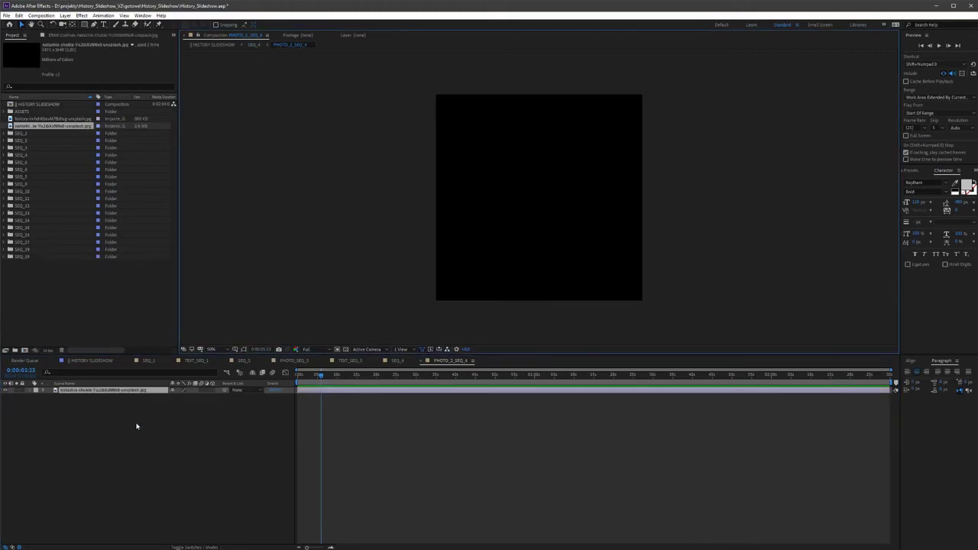
key(s)
drag(192, 396, 171, 396)
Step: Inspect the Tint effect on the PHOTO_2_SEQ_4 layer in SEQ_4, then return to the HISTORY SLIDESHOW composition
click(395, 360)
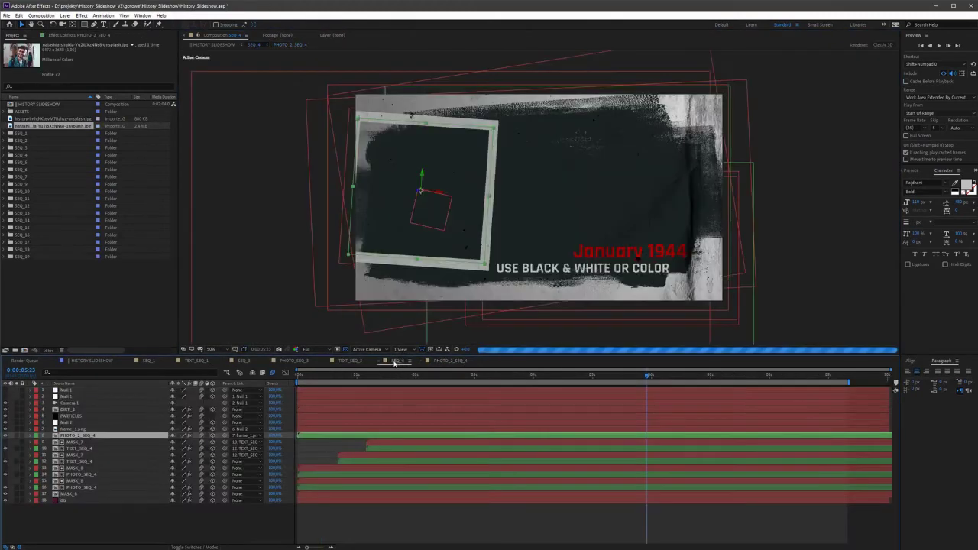
click(87, 36)
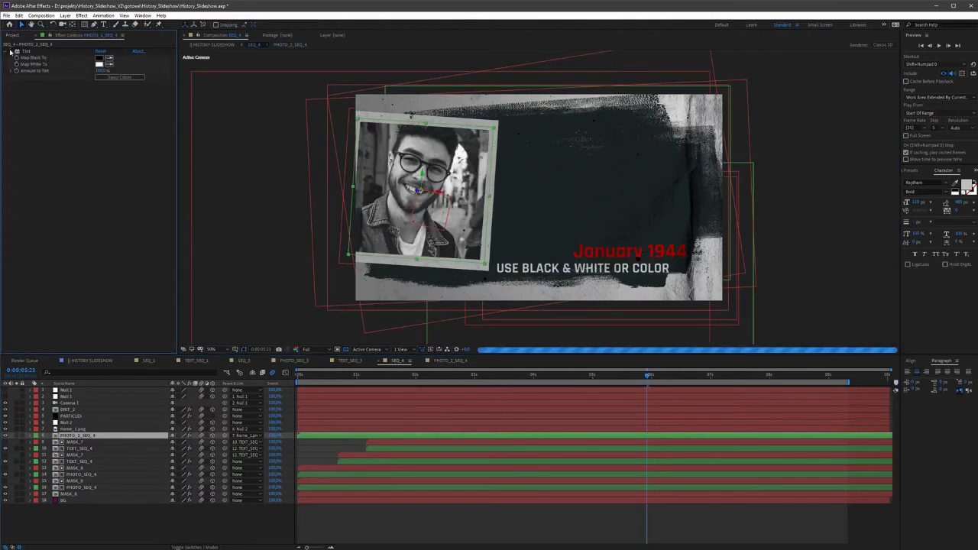
click(90, 361)
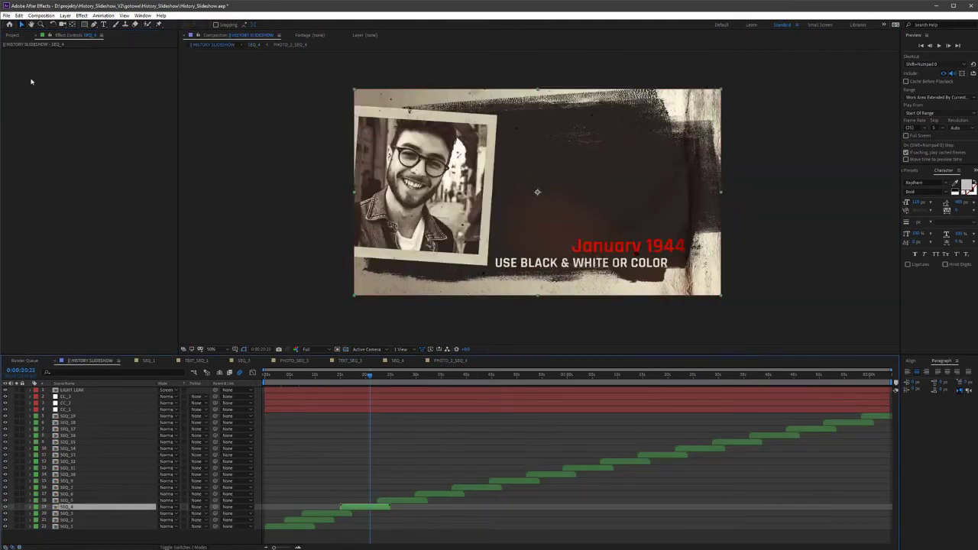
Step: Import the sad-music MP3 from the AUDIO folder and place it as the lowest layer of HISTORY SLIDESHOW, below SEQ_1
key(ctrl+0)
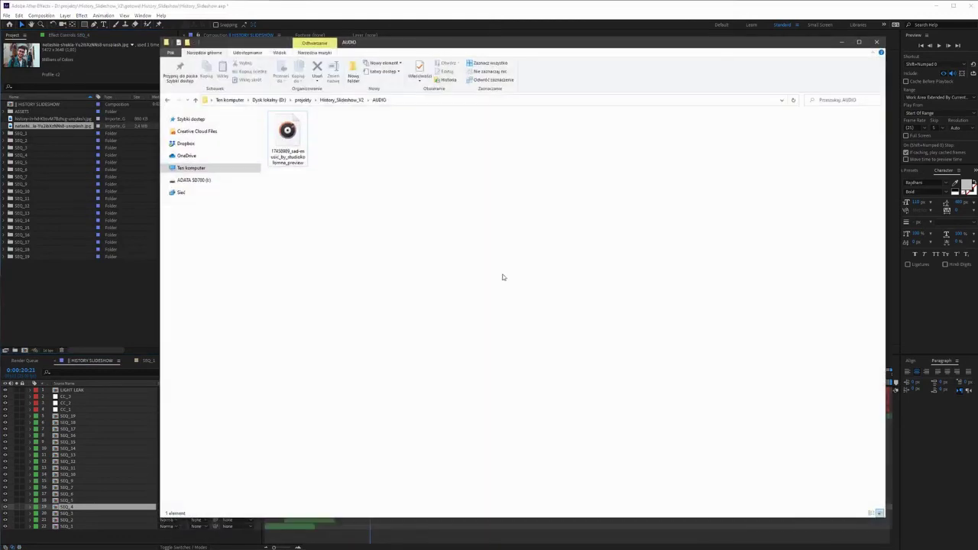
click(287, 138)
drag(287, 137, 76, 302)
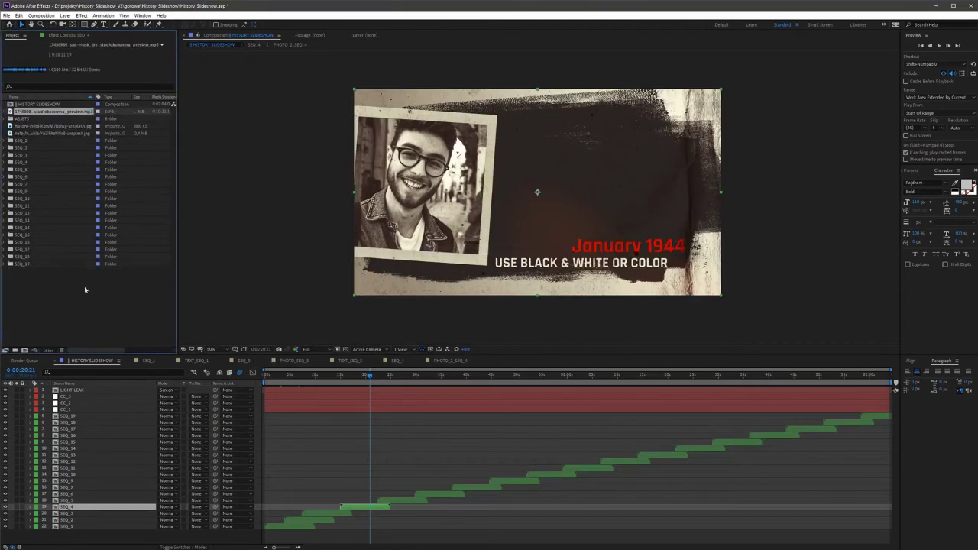
drag(51, 113, 164, 535)
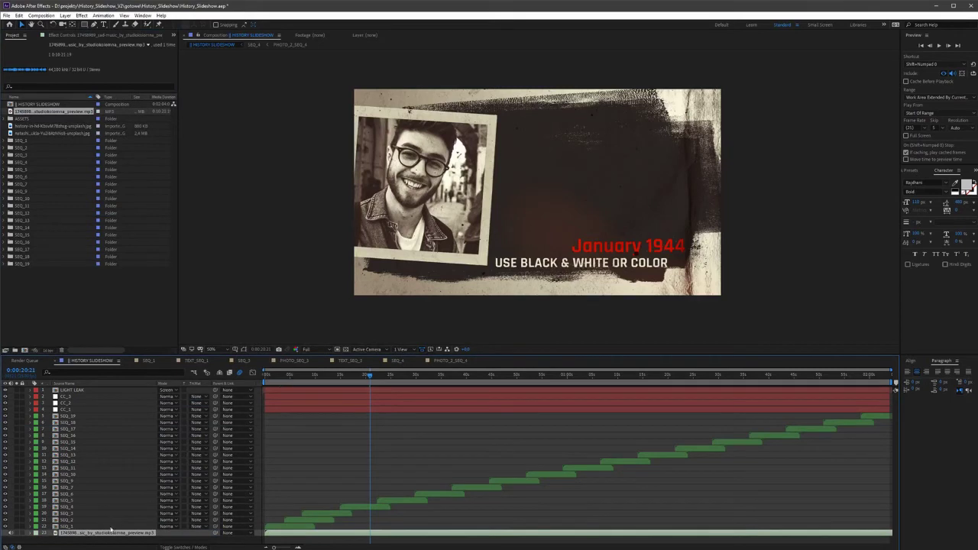
Step: Examine the music layer's audio waveform with the playhead at the end of the timeline, then collapse the layer's properties
click(31, 533)
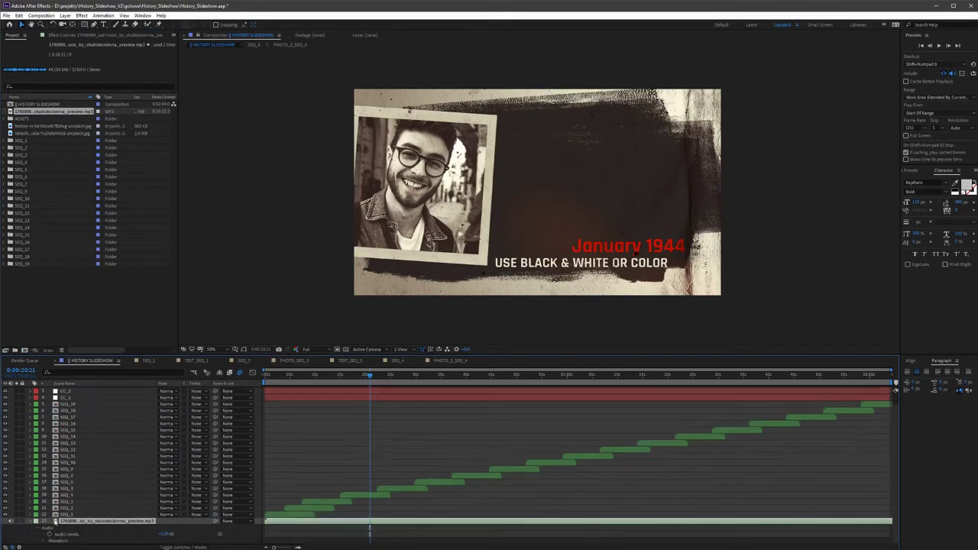
click(888, 375)
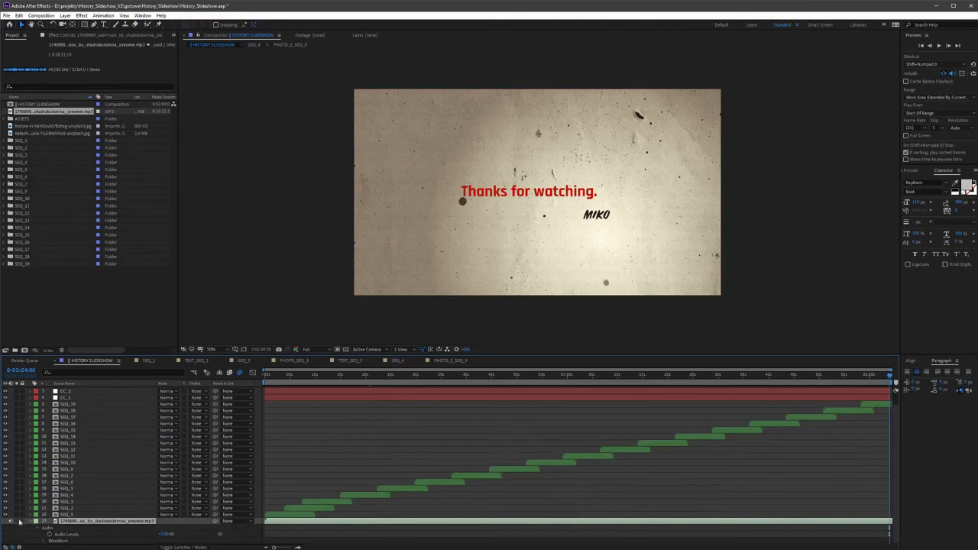
click(44, 540)
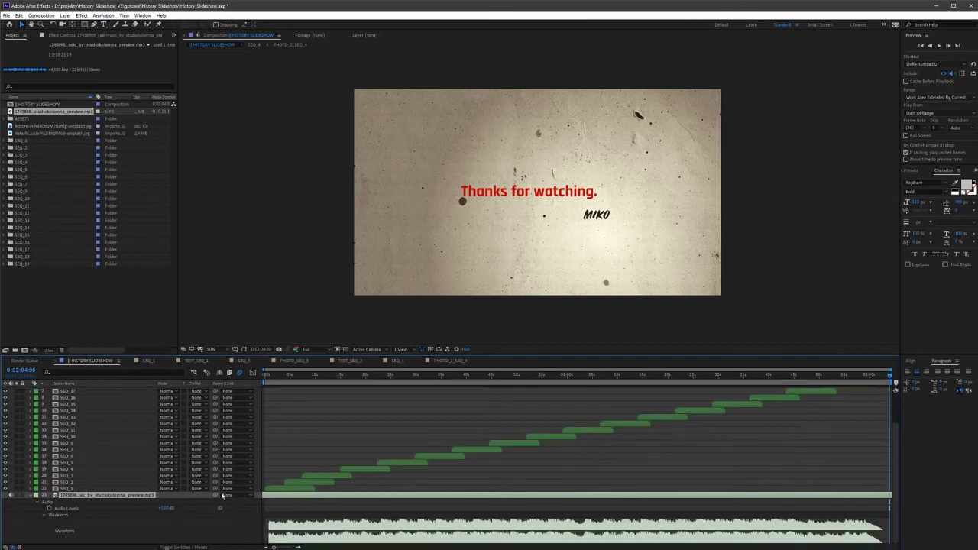
click(33, 496)
click(97, 304)
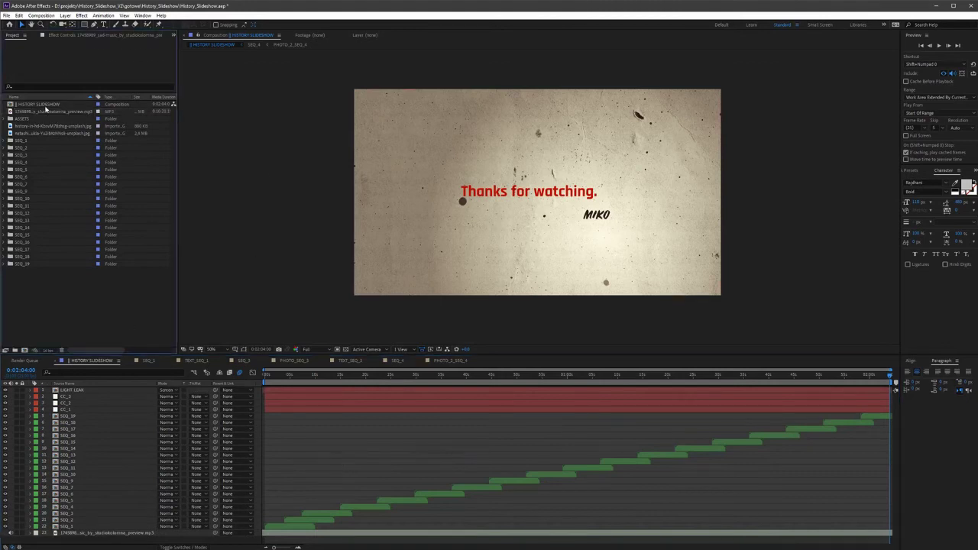
Step: Move the playhead to about 21 seconds and add the HISTORY SLIDESHOW composition to the render queue
click(372, 377)
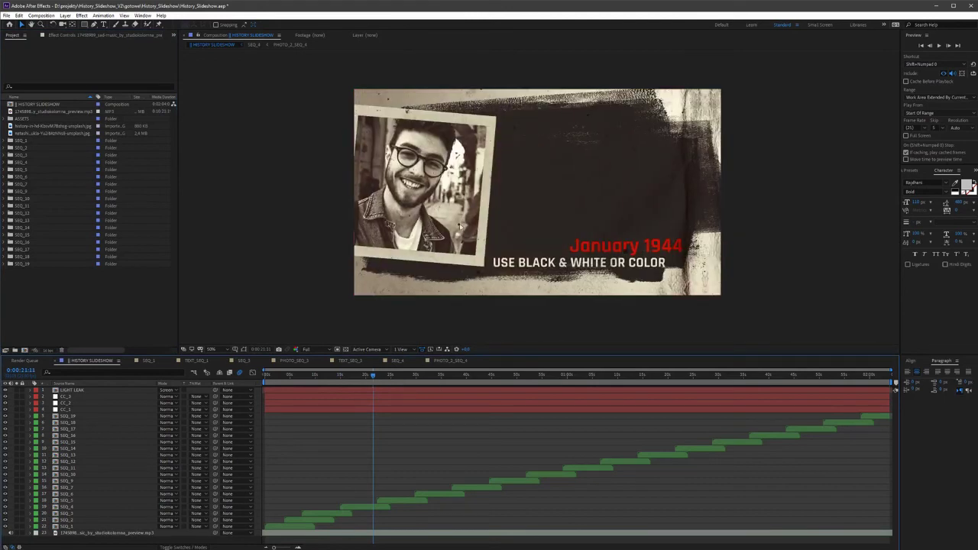
click(120, 313)
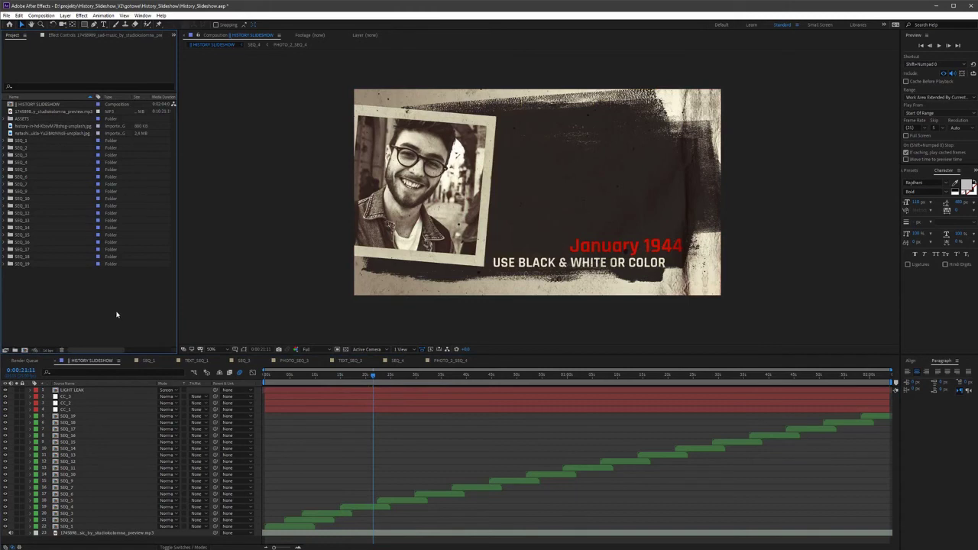
click(34, 103)
click(41, 15)
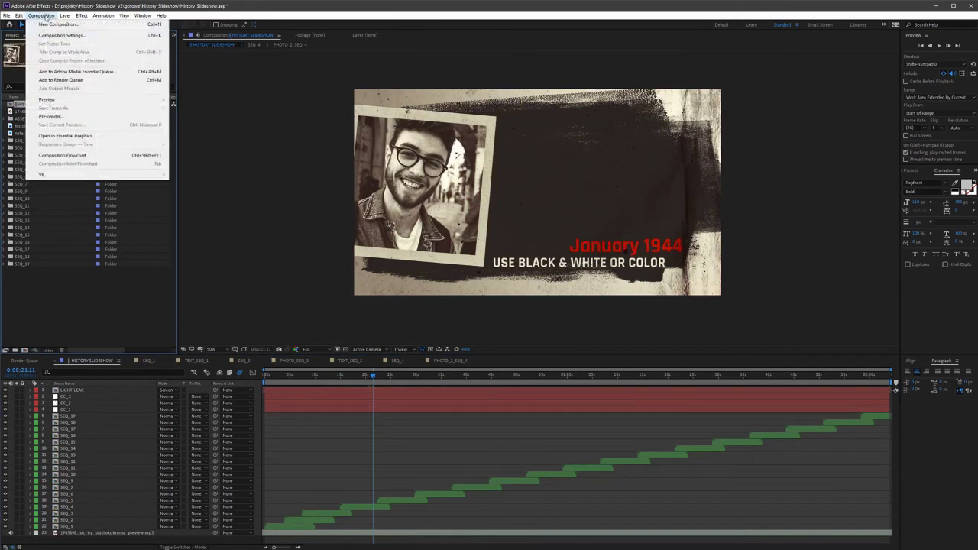
click(82, 80)
click(87, 431)
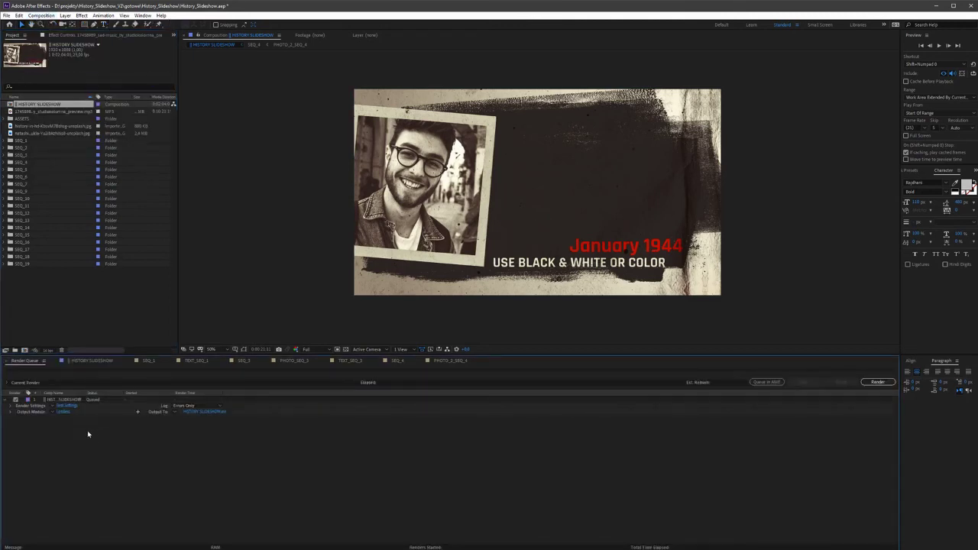
Step: Set the queued item's output module to QuickTime format with the Apple ProRes 422 codec, leaving Resize off
click(63, 411)
click(622, 217)
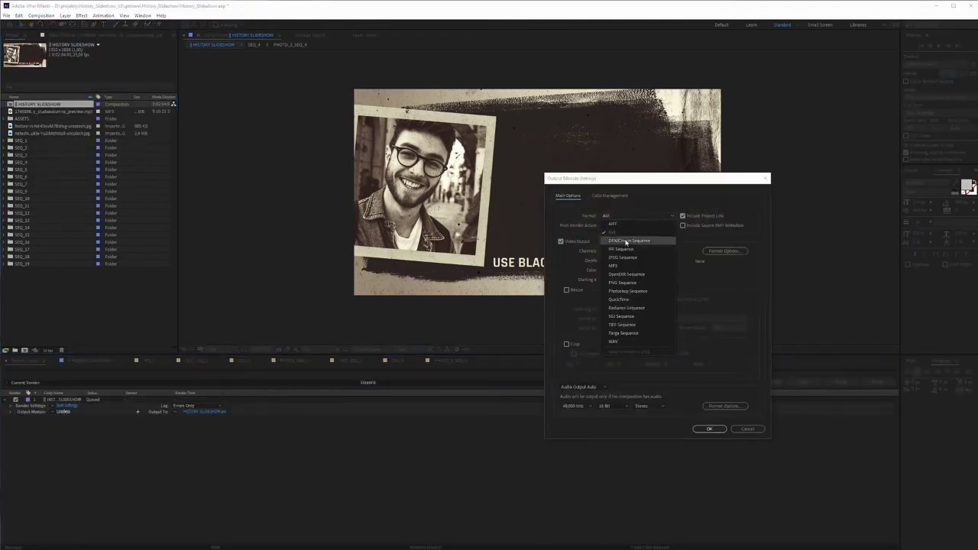
click(627, 300)
click(723, 252)
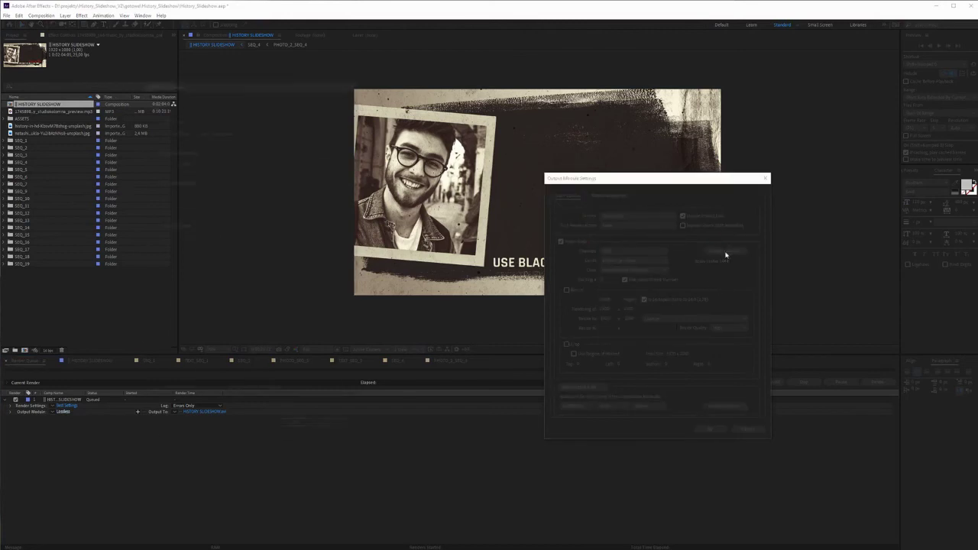
click(200, 130)
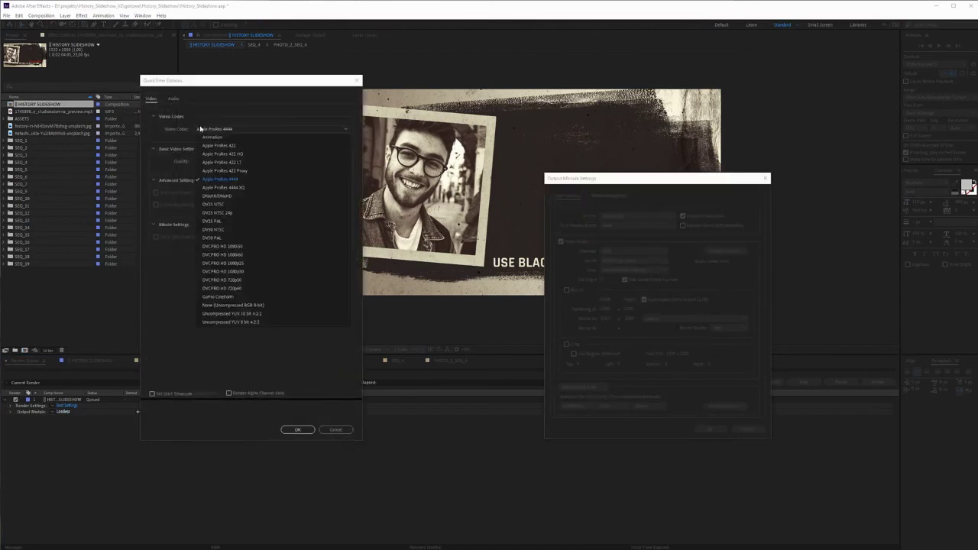
click(216, 145)
click(296, 431)
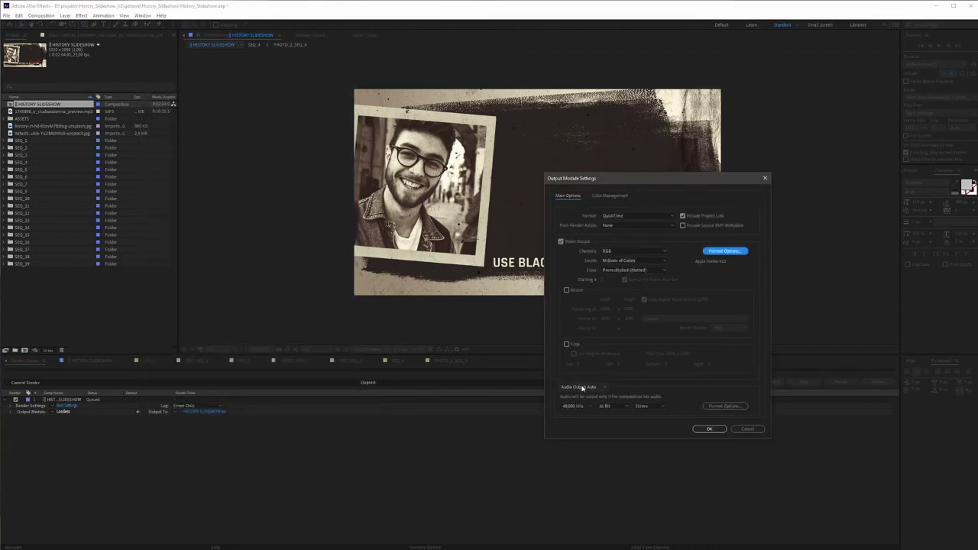
click(567, 291)
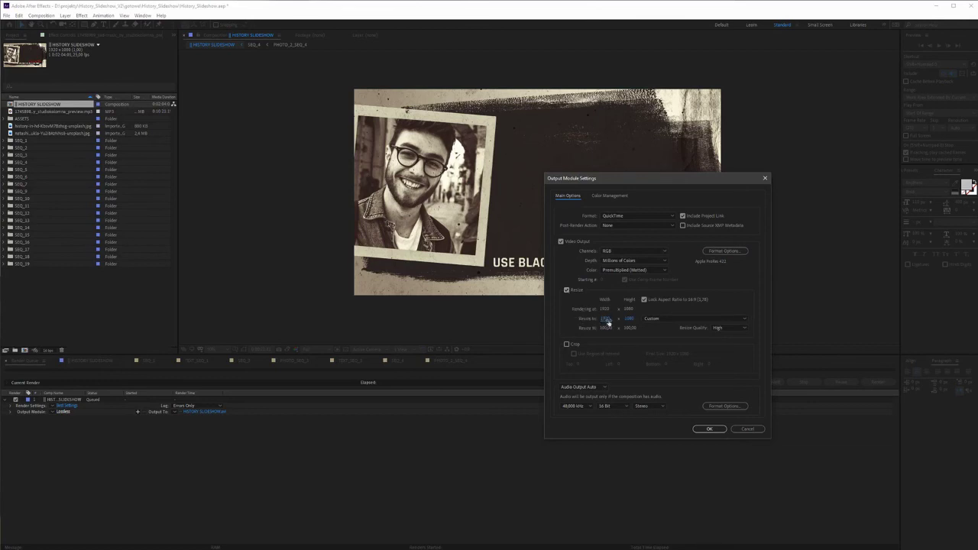
click(567, 290)
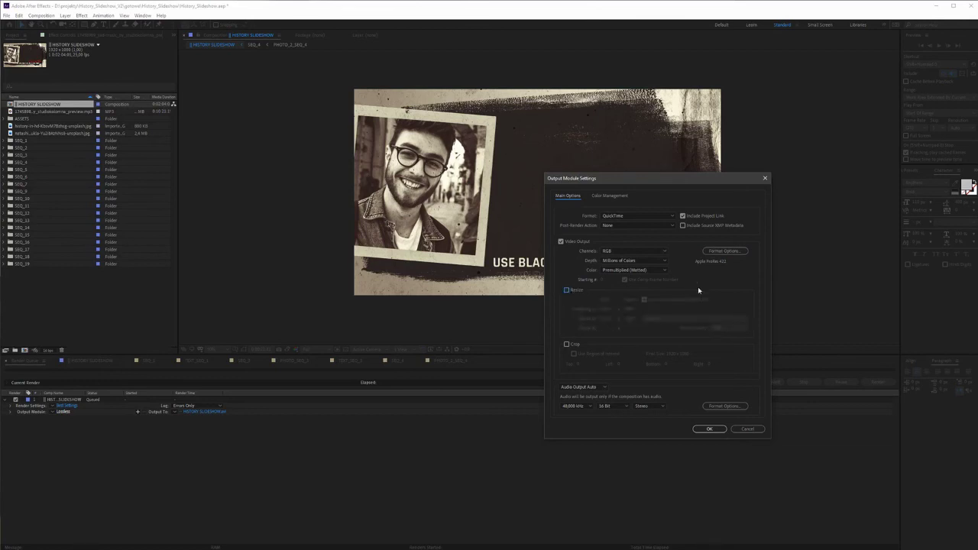
click(711, 429)
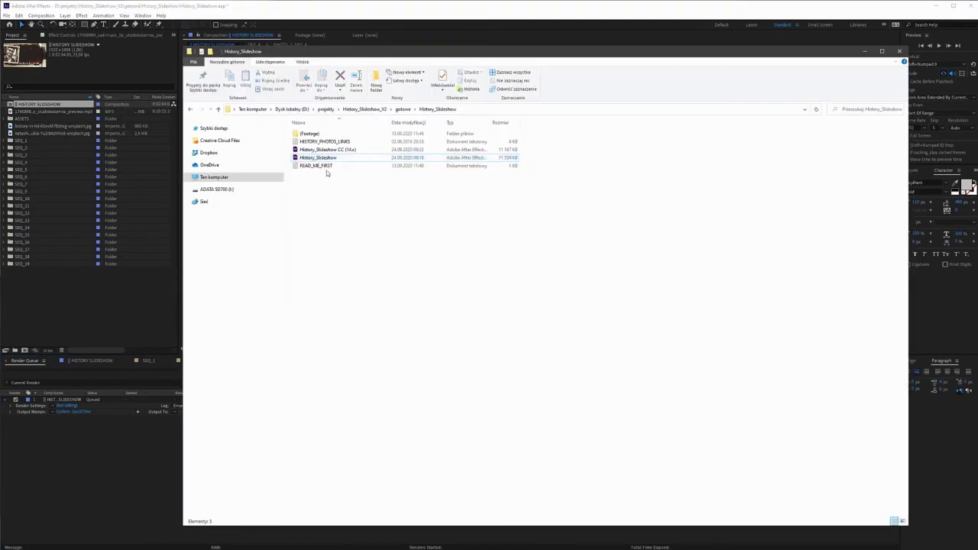
Step: Open READ_ME_FIRST from the History_Slideshow project folder and highlight its project-help contact link and rating link
double_click(328, 167)
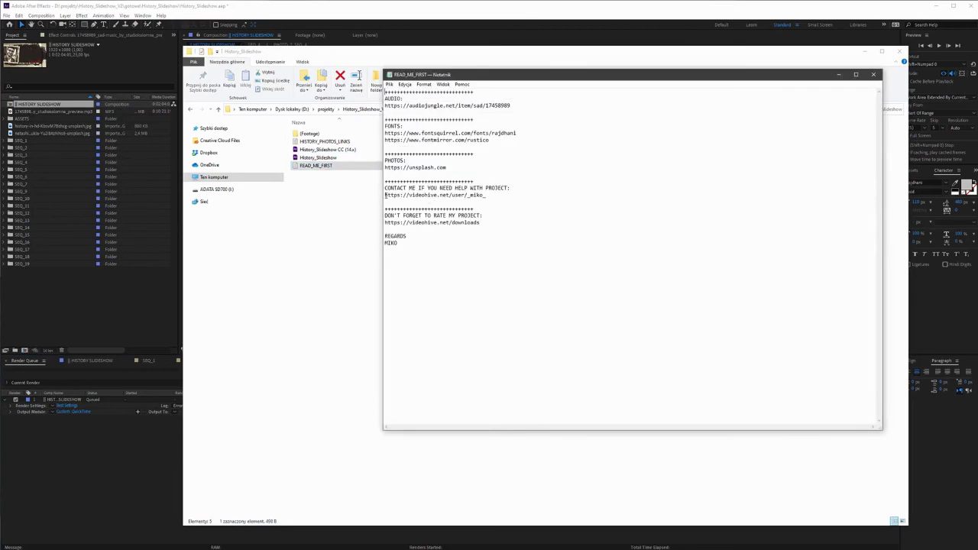
drag(385, 195, 505, 196)
click(499, 196)
drag(385, 222, 492, 225)
click(491, 225)
drag(385, 223, 490, 223)
click(507, 223)
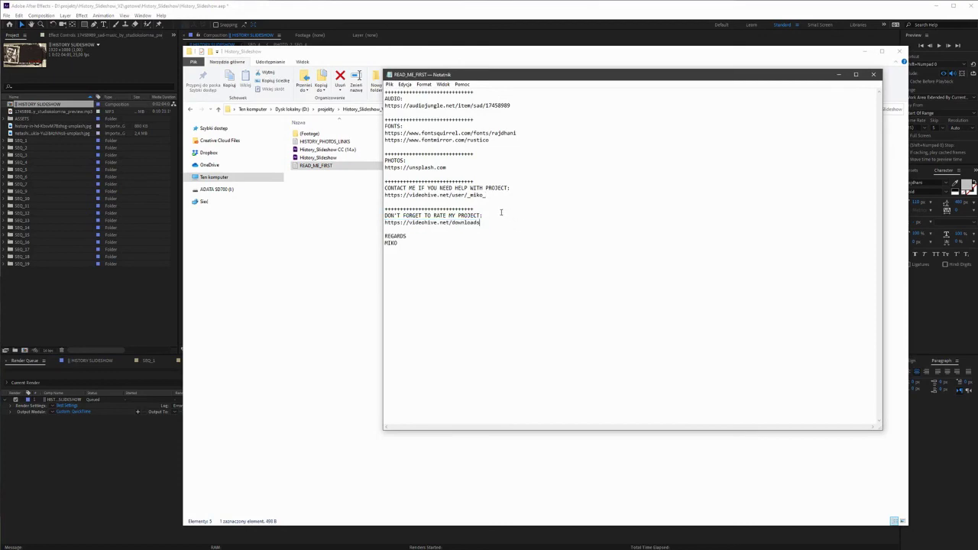